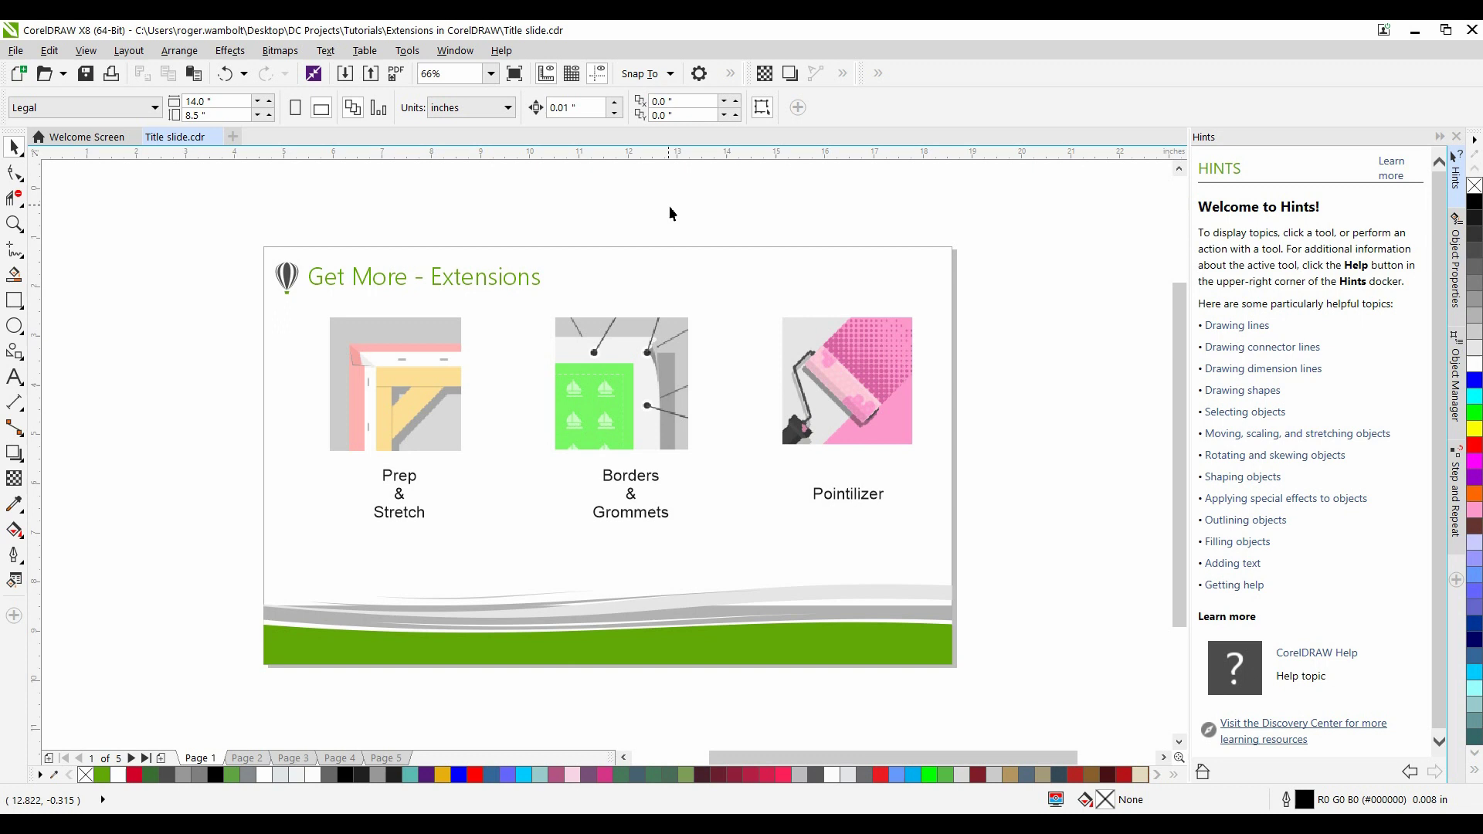
Dismiss the Effects menu without applying anything and bring up the Window > Dockers list.
left_click(234, 52)
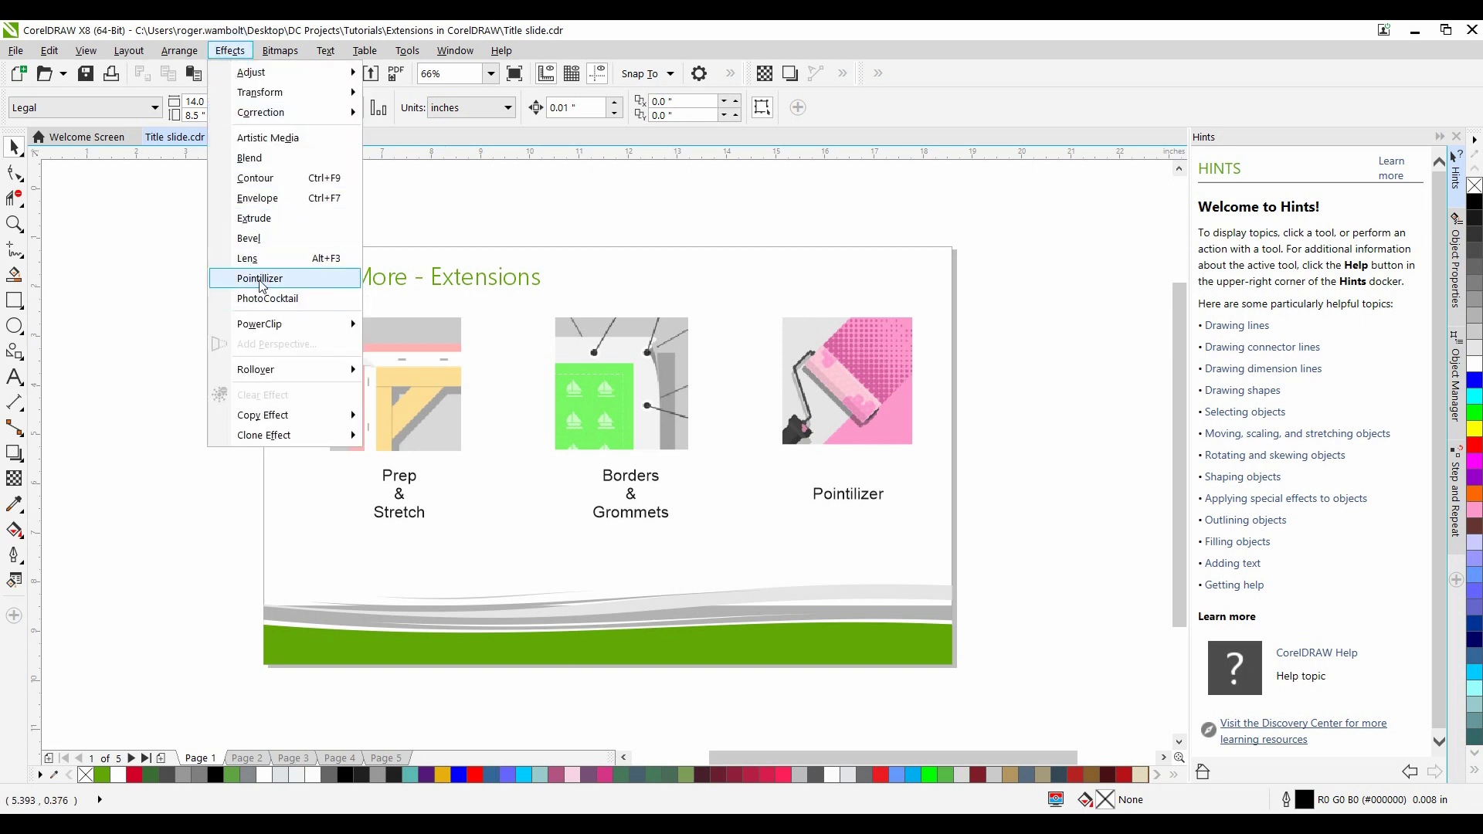
left_click(496, 198)
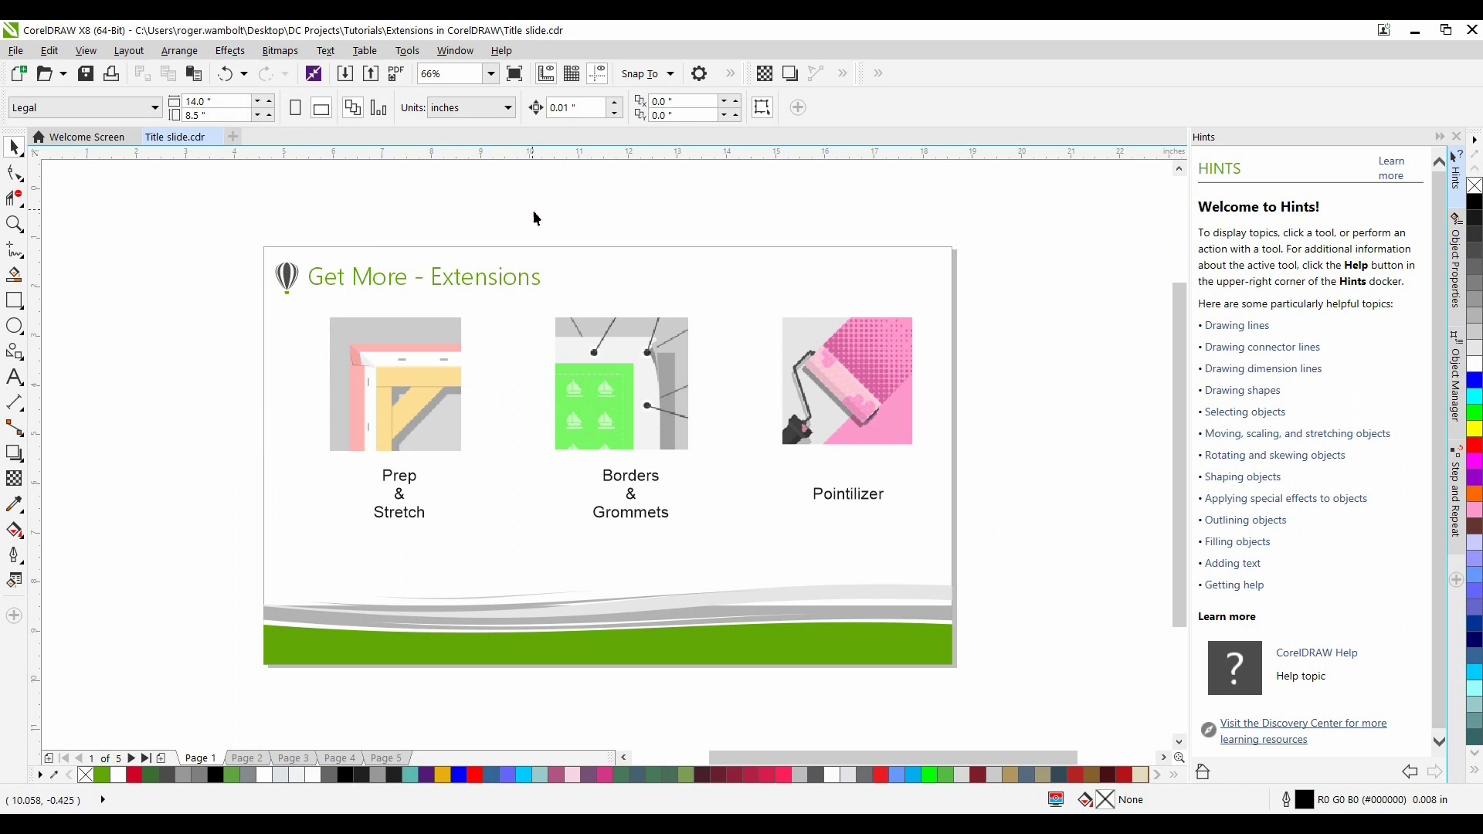
left_click(455, 50)
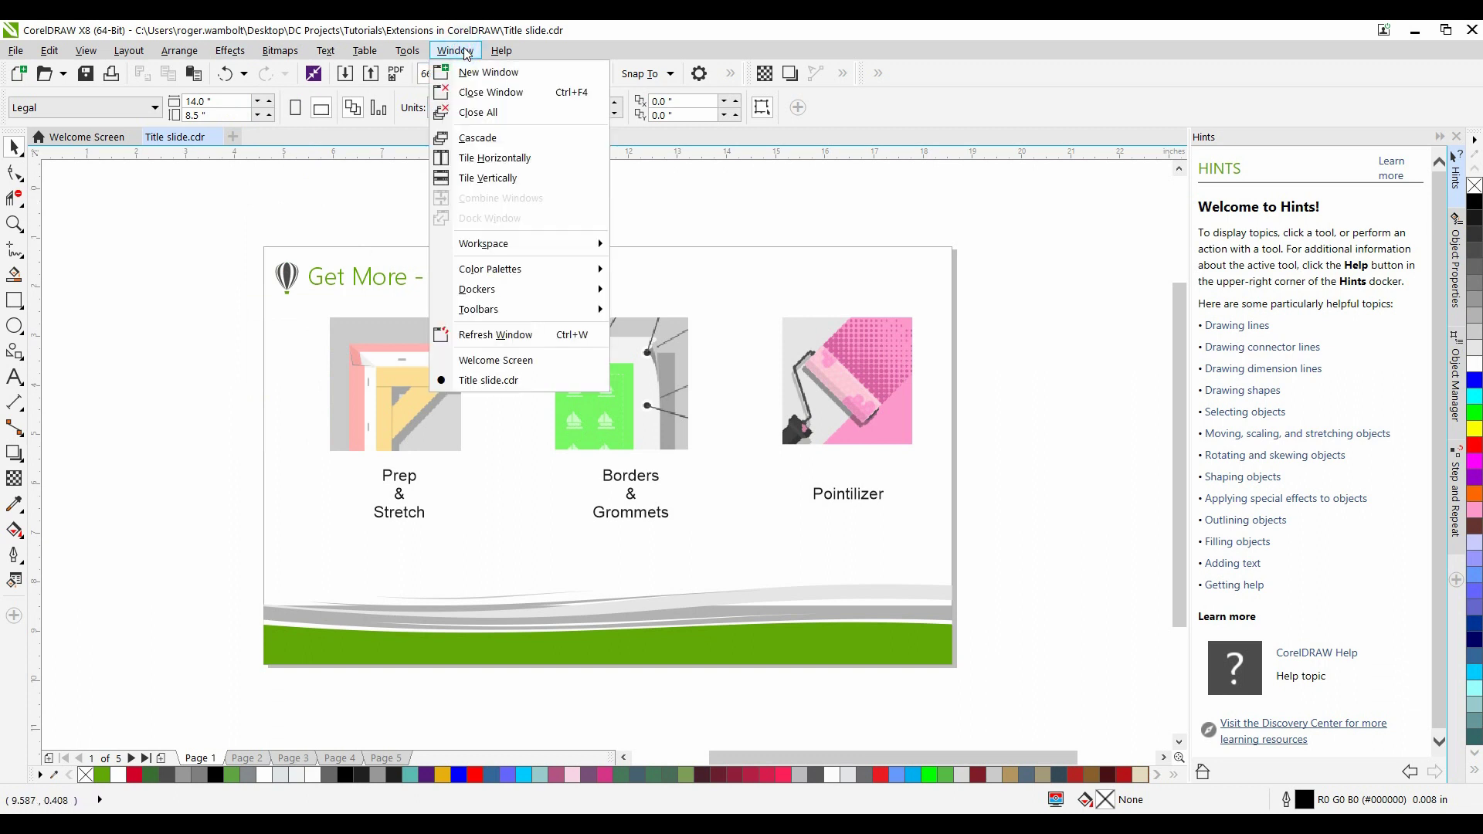
mouse_move(519, 294)
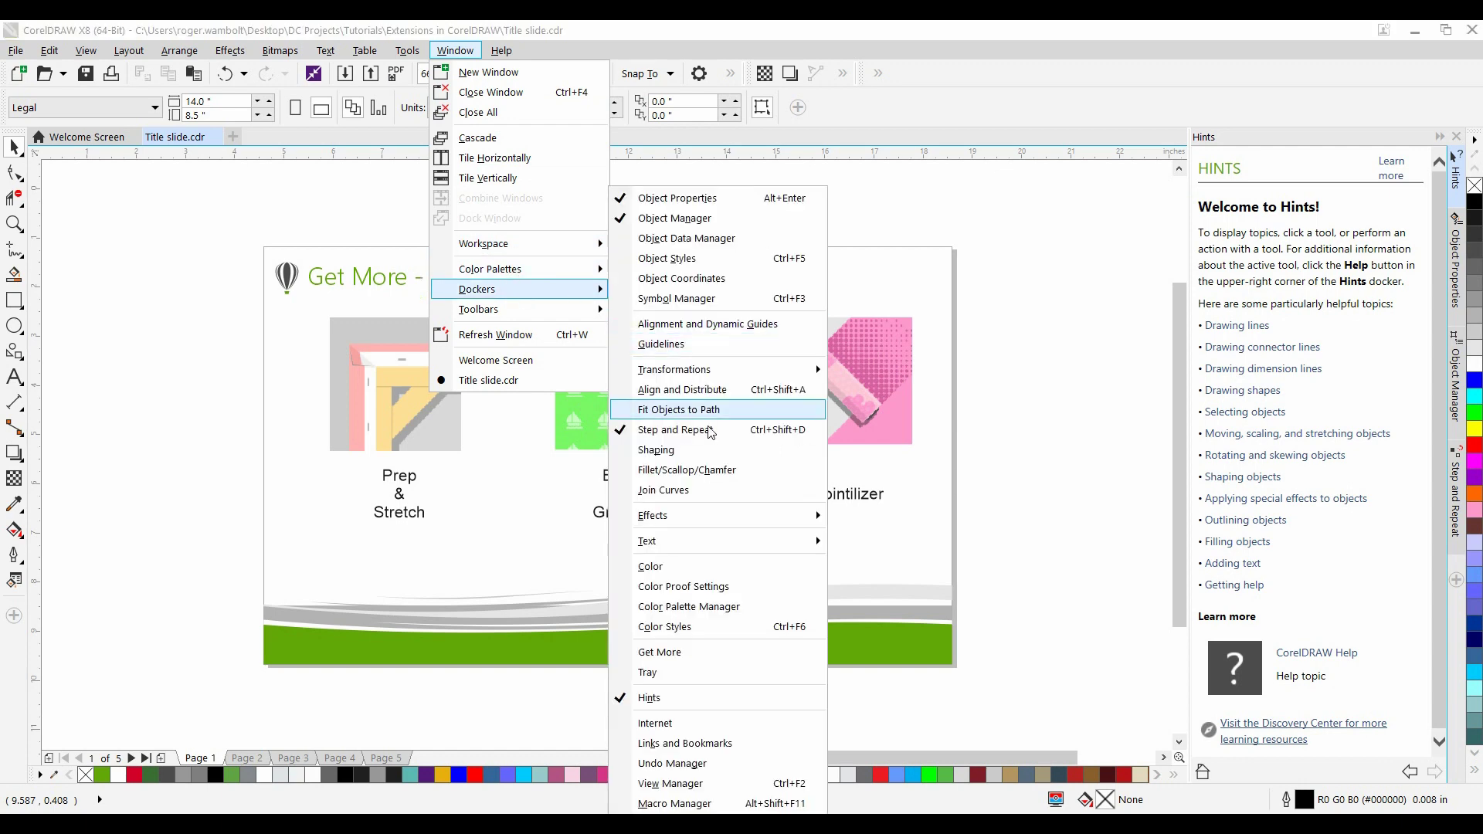
Open the Get More docker's Extensions tab, scroll to Pointillizer, and review then close its details.
left_click(663, 654)
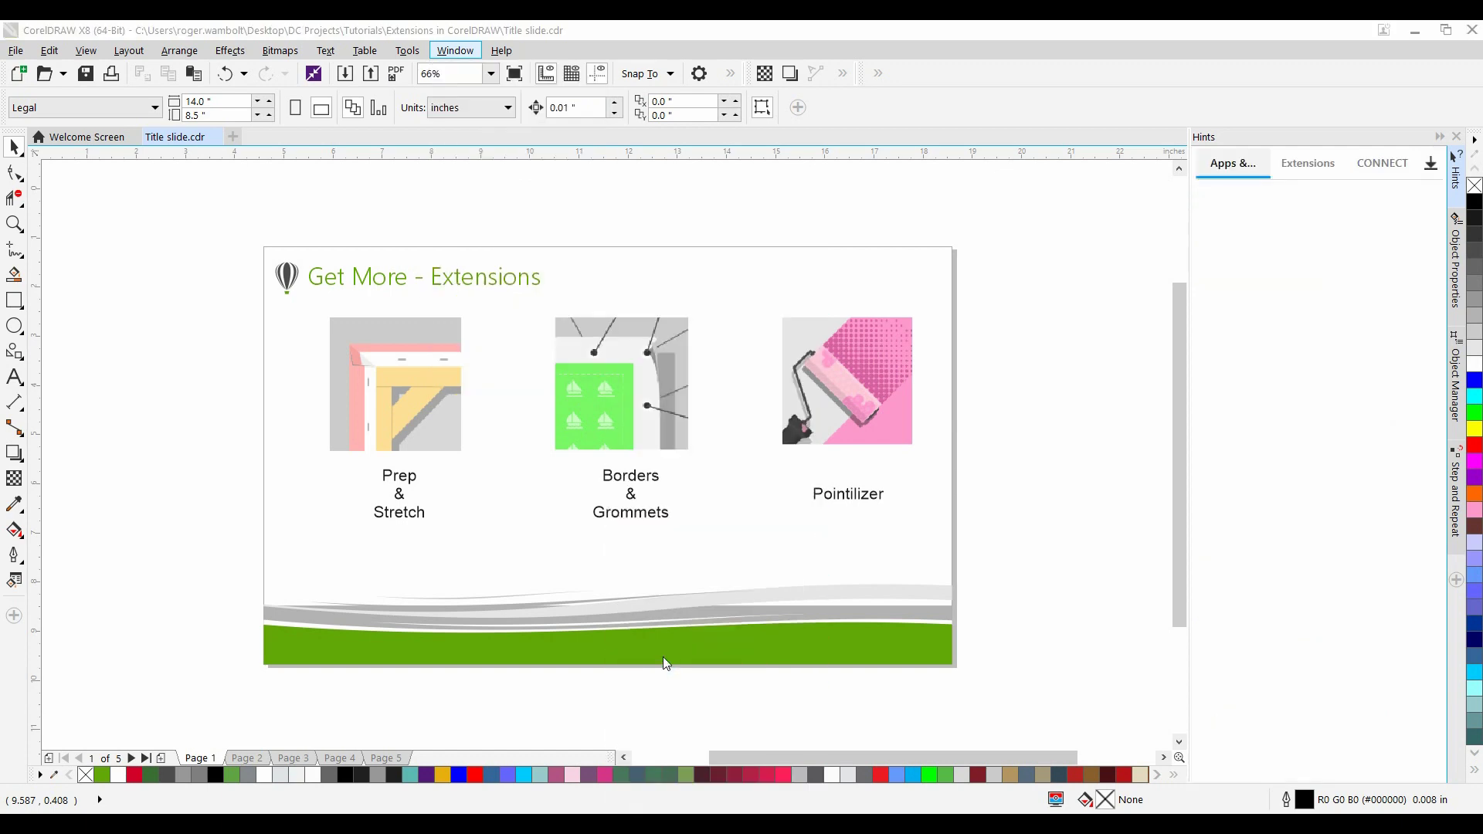
left_click(1305, 164)
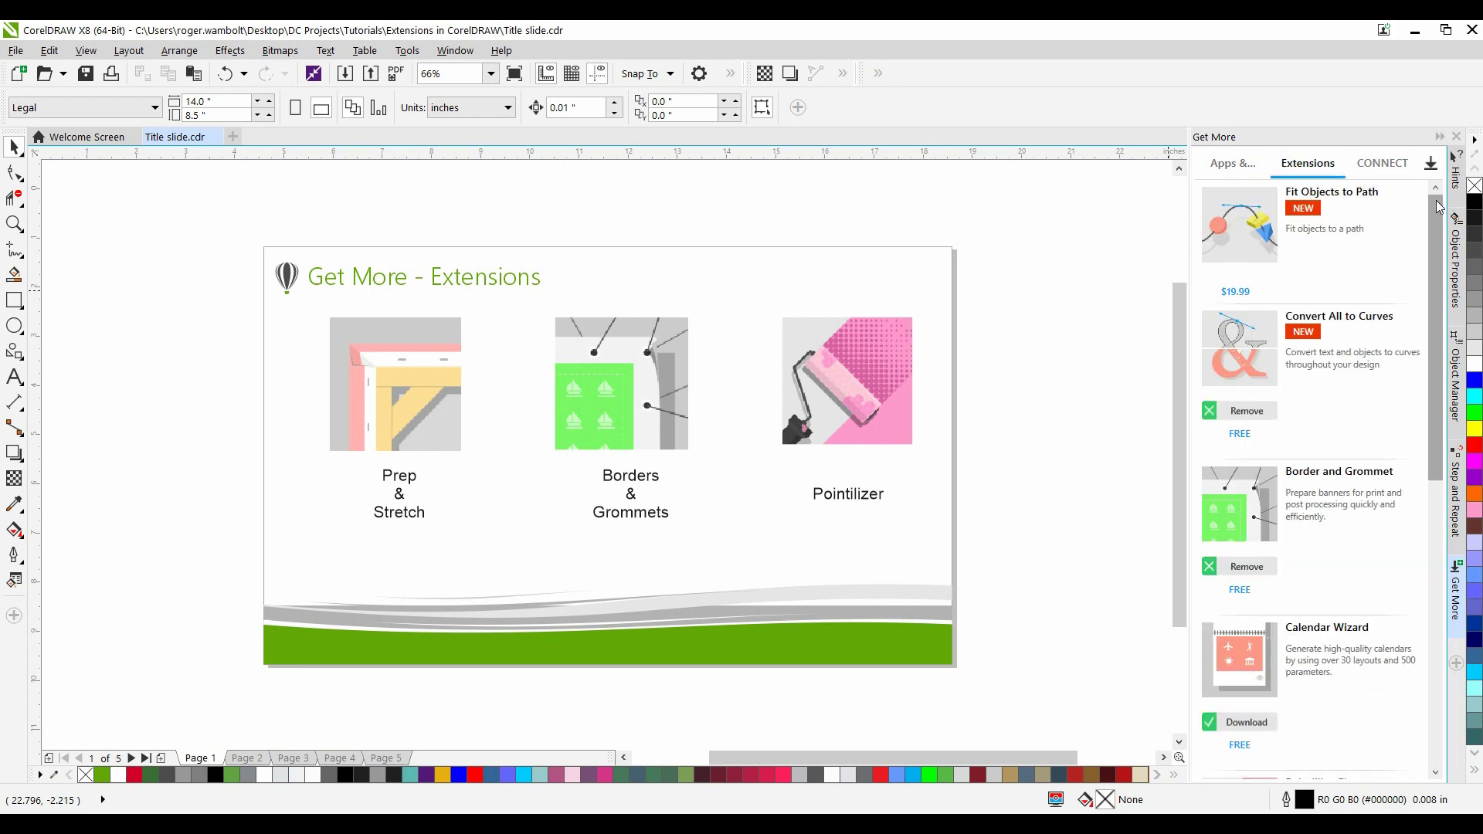
left_click_drag(1435, 203, 1409, 408)
scroll(1409, 409, "down", 5)
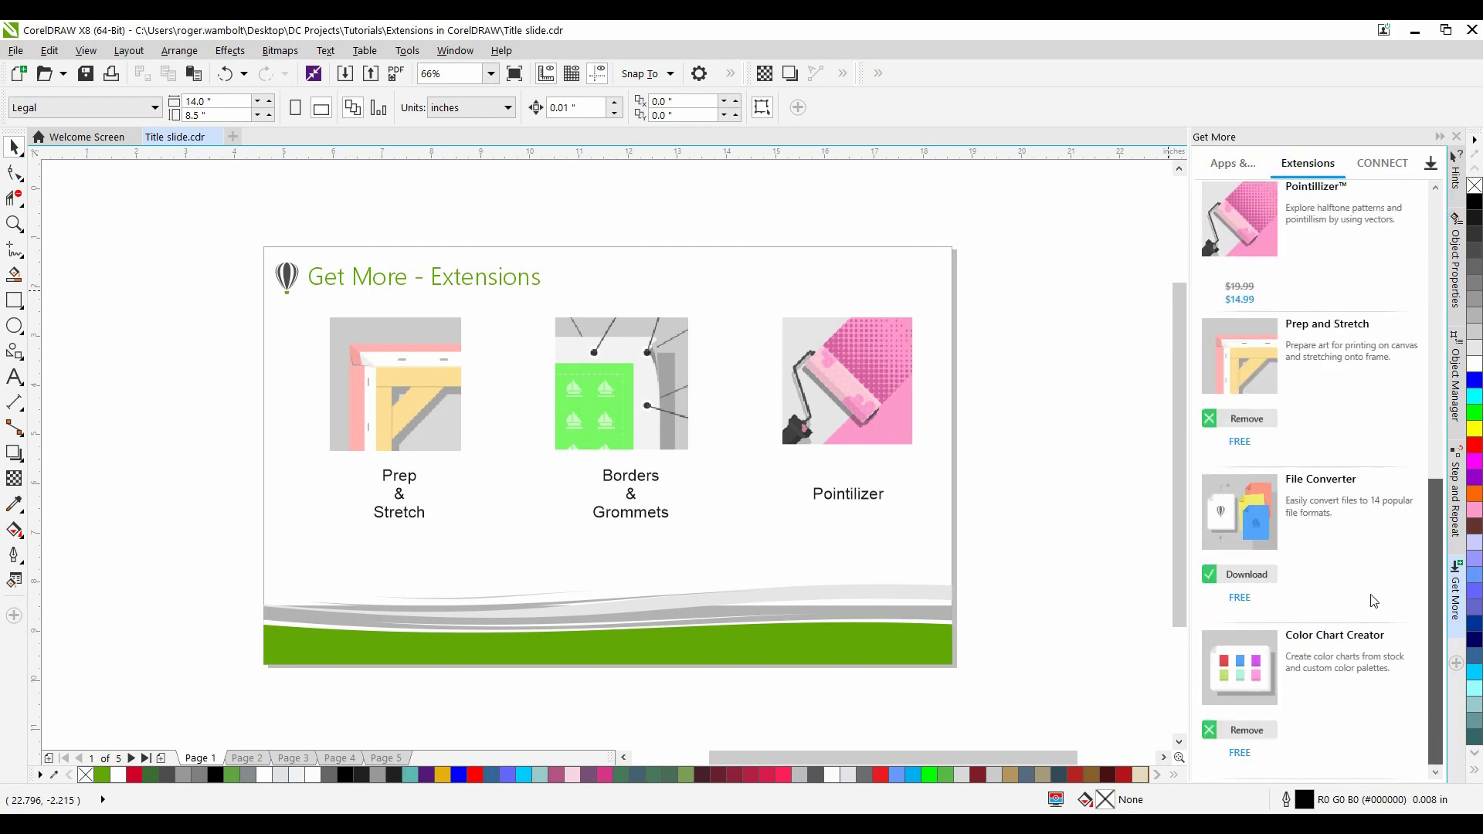
left_click(1256, 195)
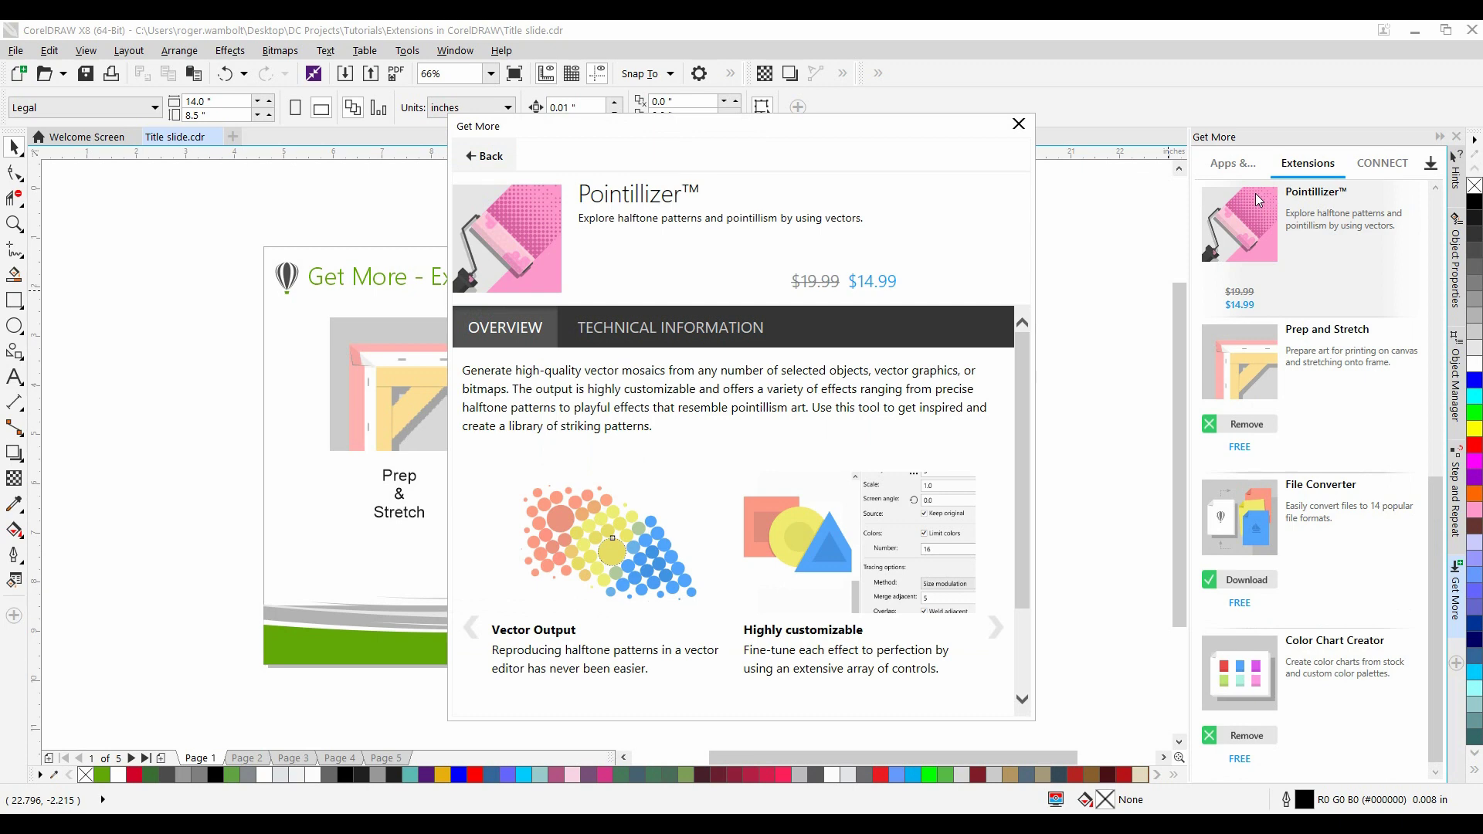
left_click(1019, 124)
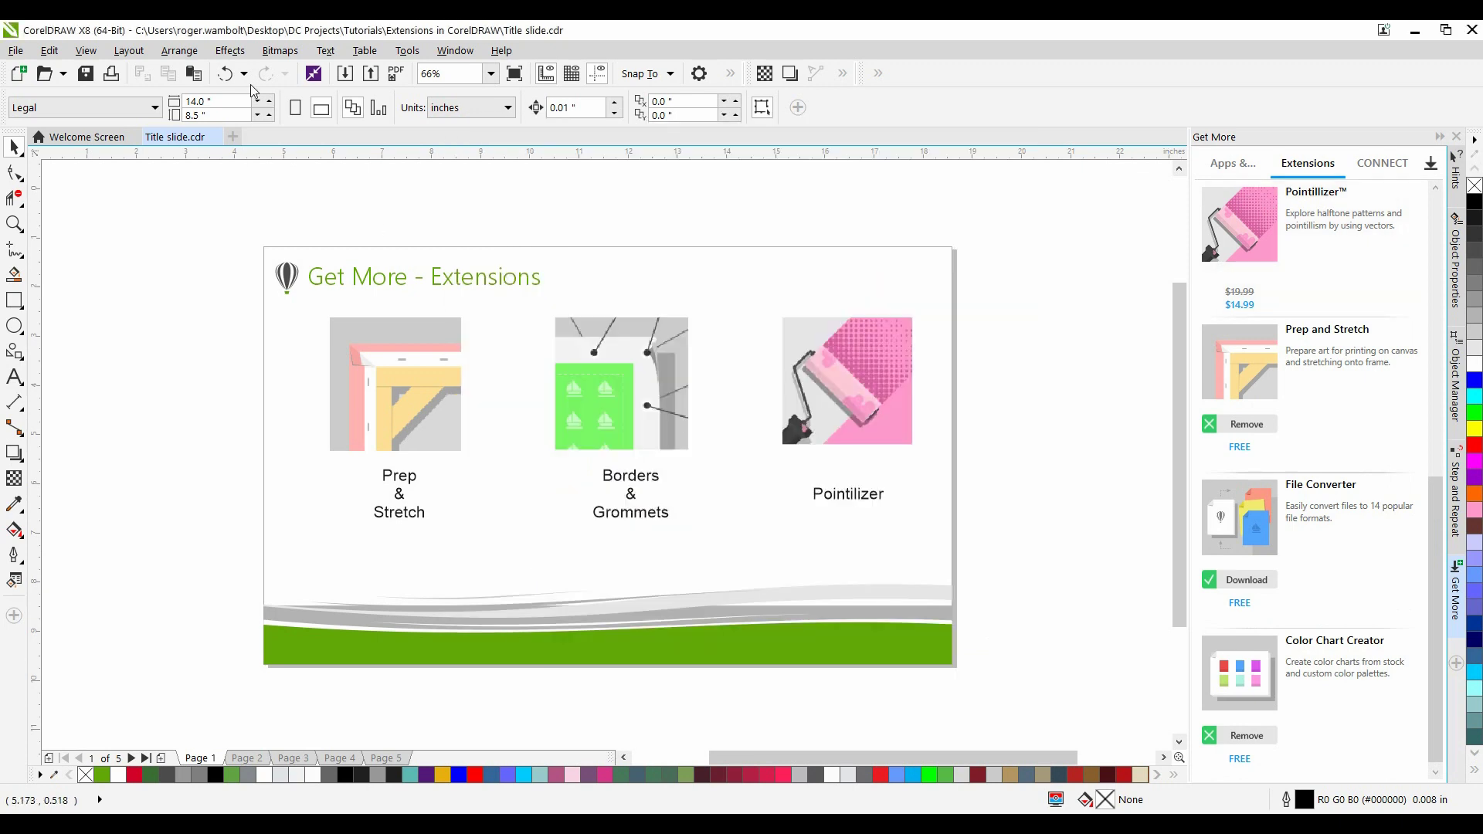
Open Effects > Pointillizer and select the teddy-bear photo on Page 2 as the source.
left_click(231, 51)
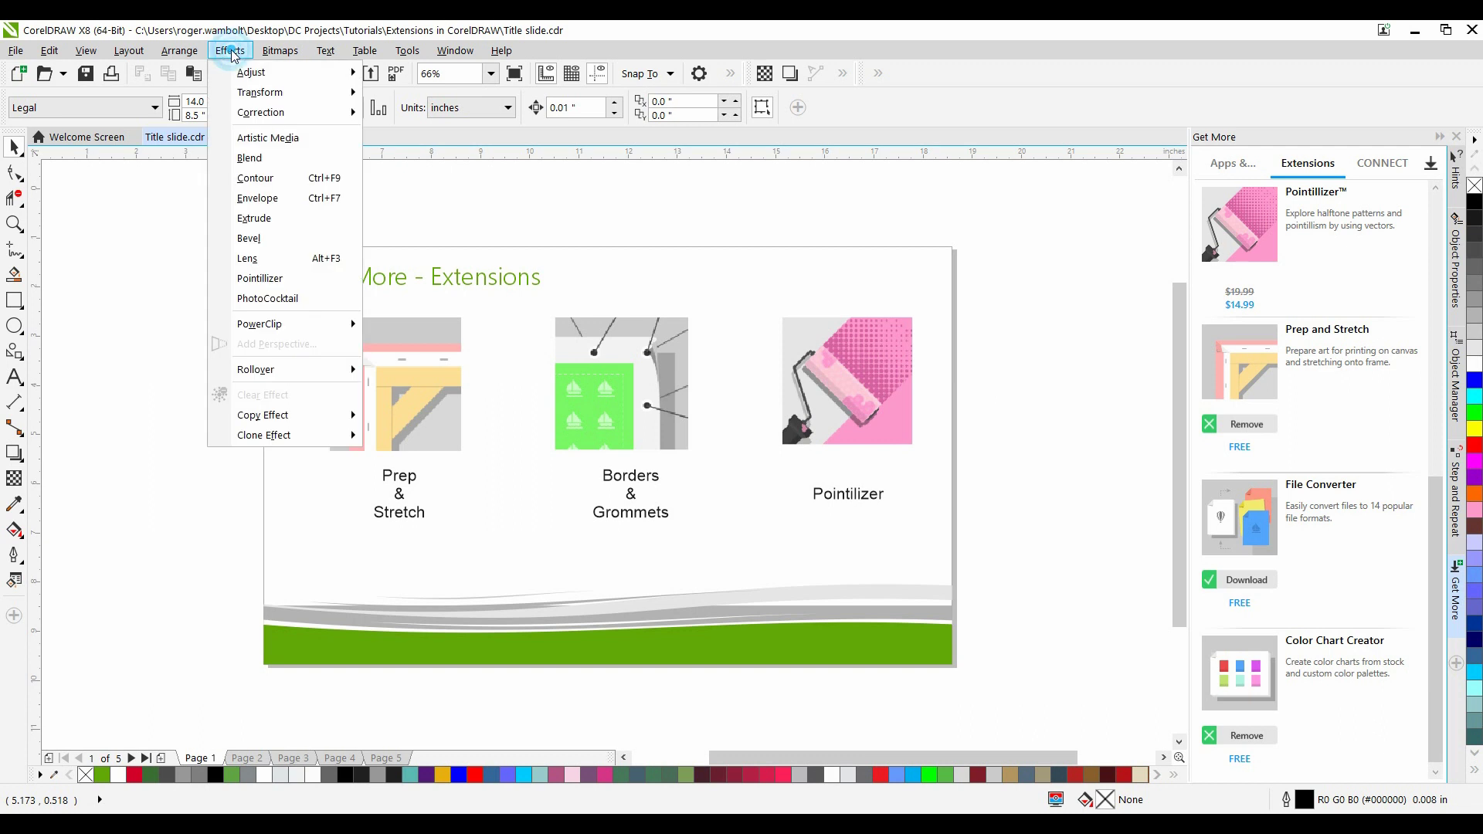
left_click(269, 278)
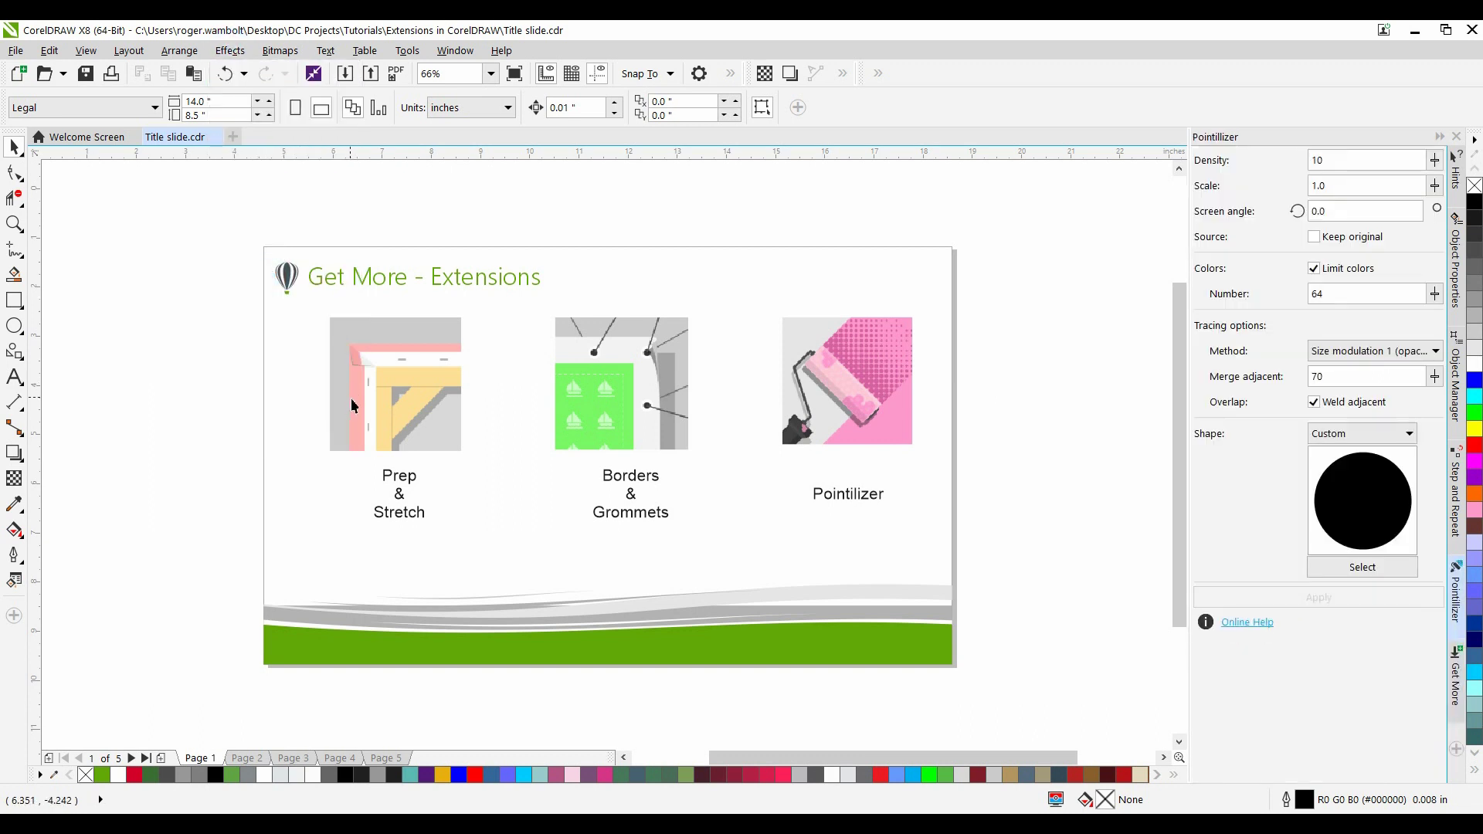
key("Page_Down")
left_click(503, 376)
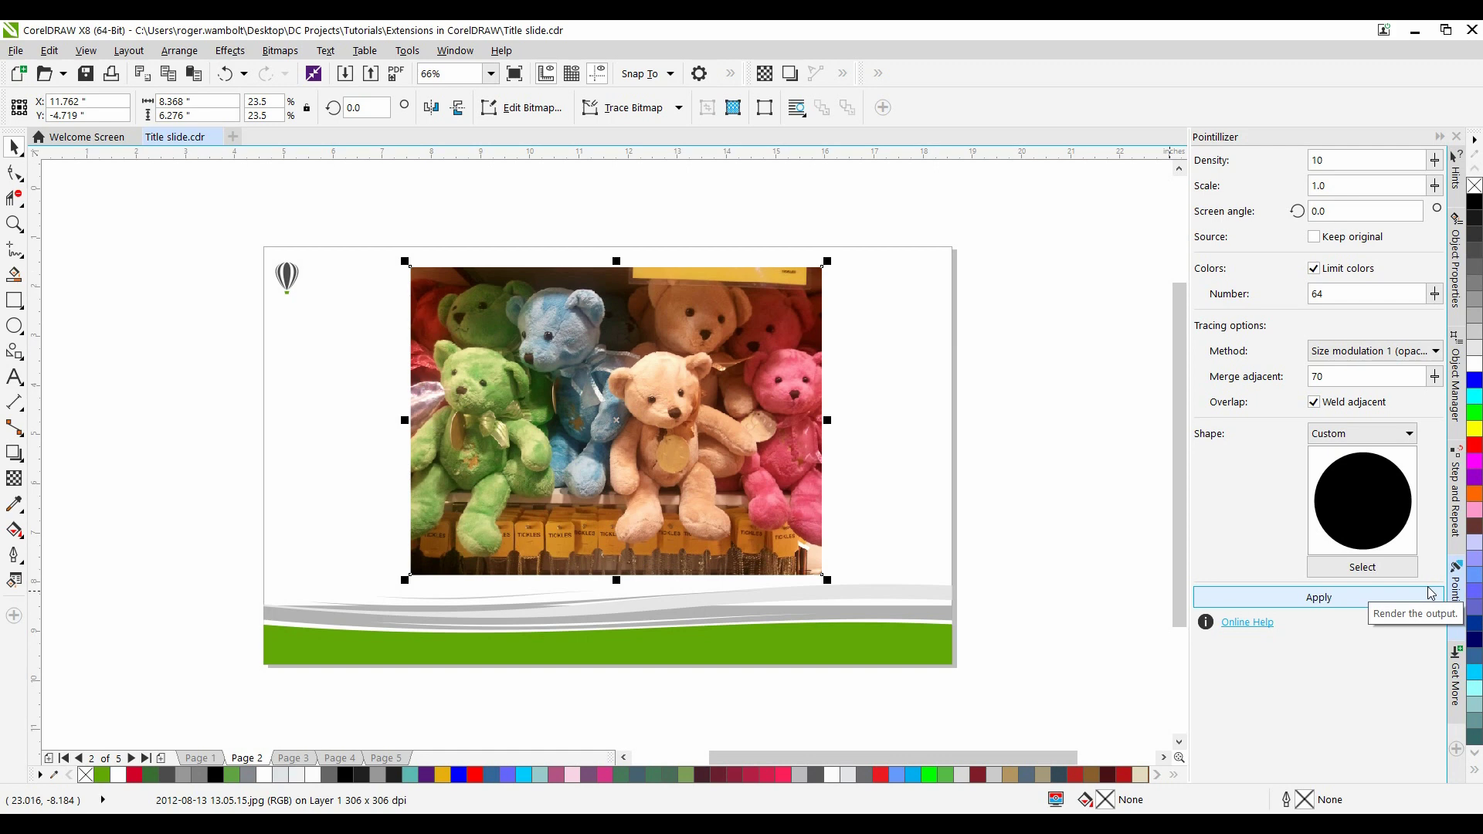
Zoom to fit the selected teddy-bear photo, then focus the Pointillizer Number of colors field.
key("shift+F2")
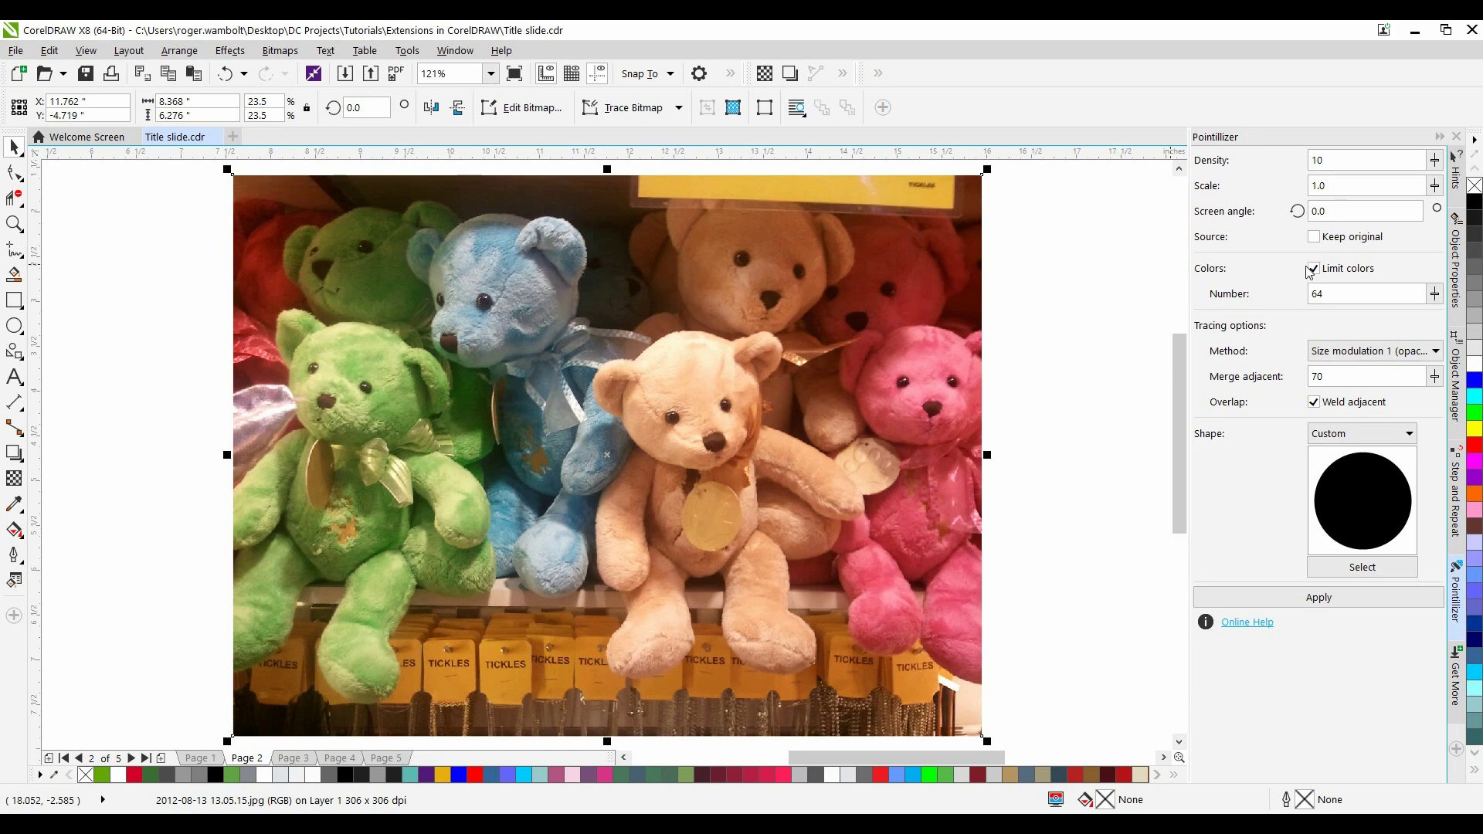
left_click(1339, 300)
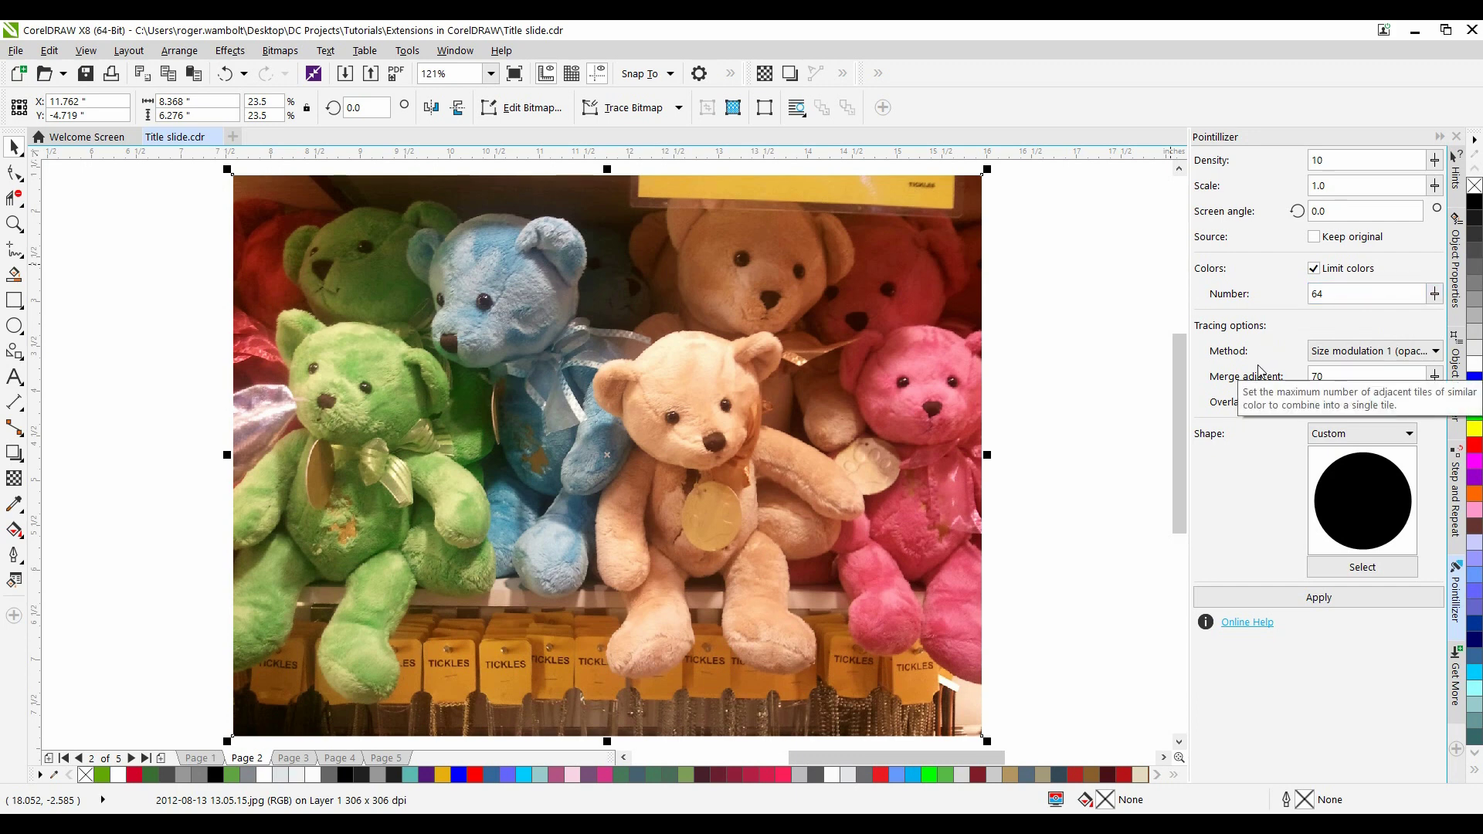
left_click(1372, 351)
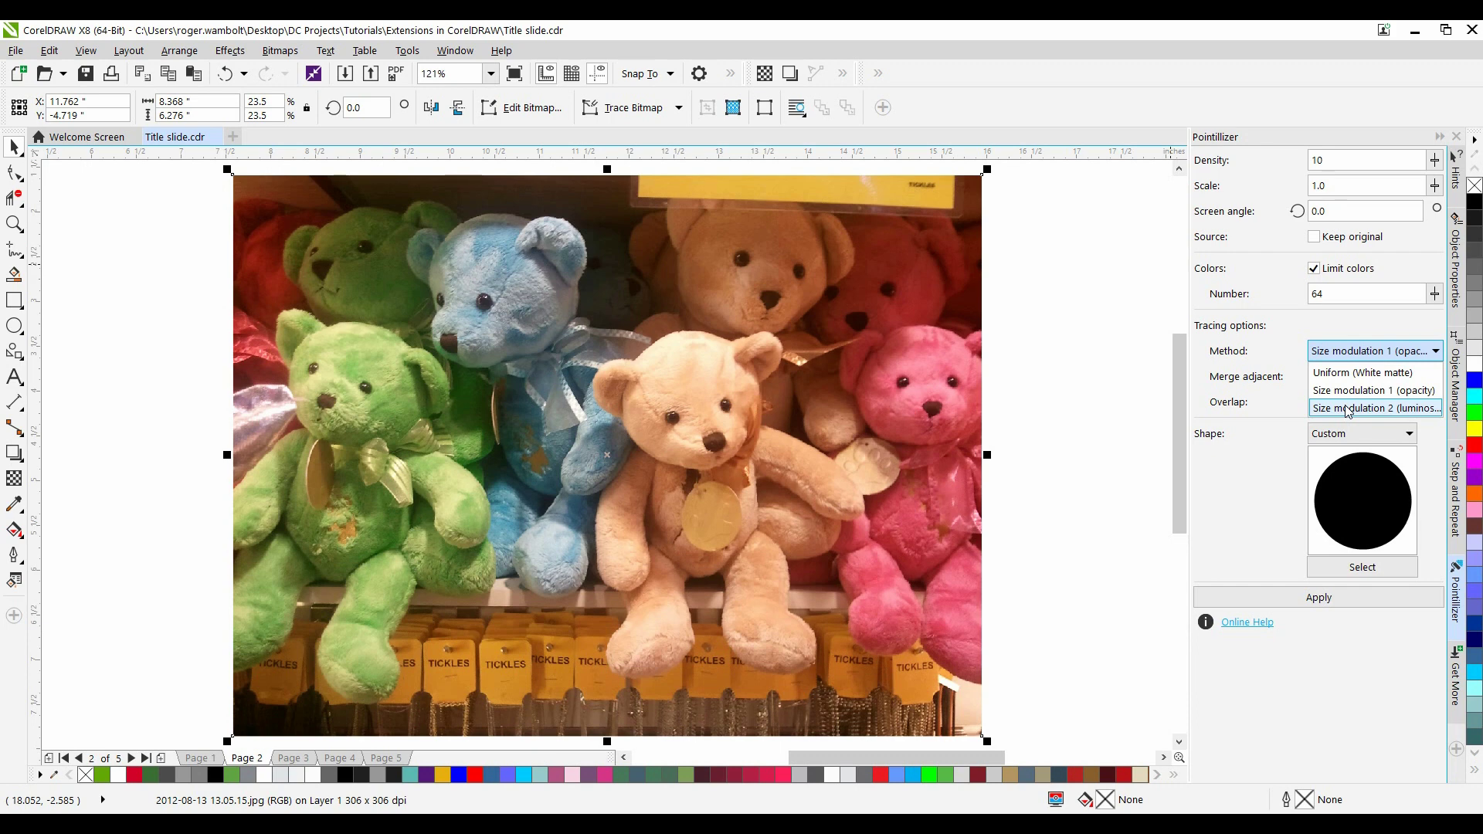
left_click(1282, 450)
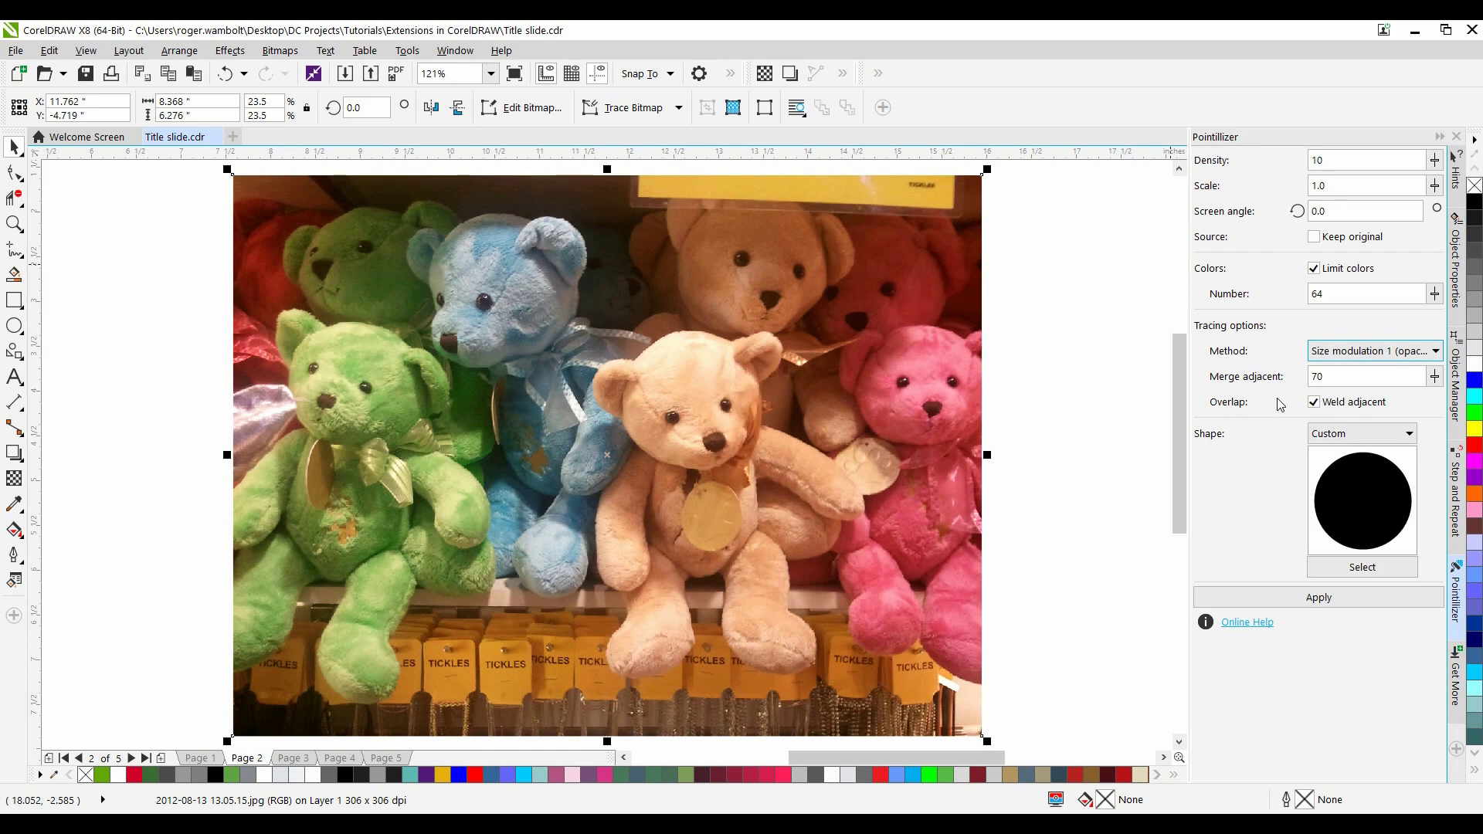
Try the Circle, Square and Custom tile shapes, finally settling on Circle.
left_click(1403, 437)
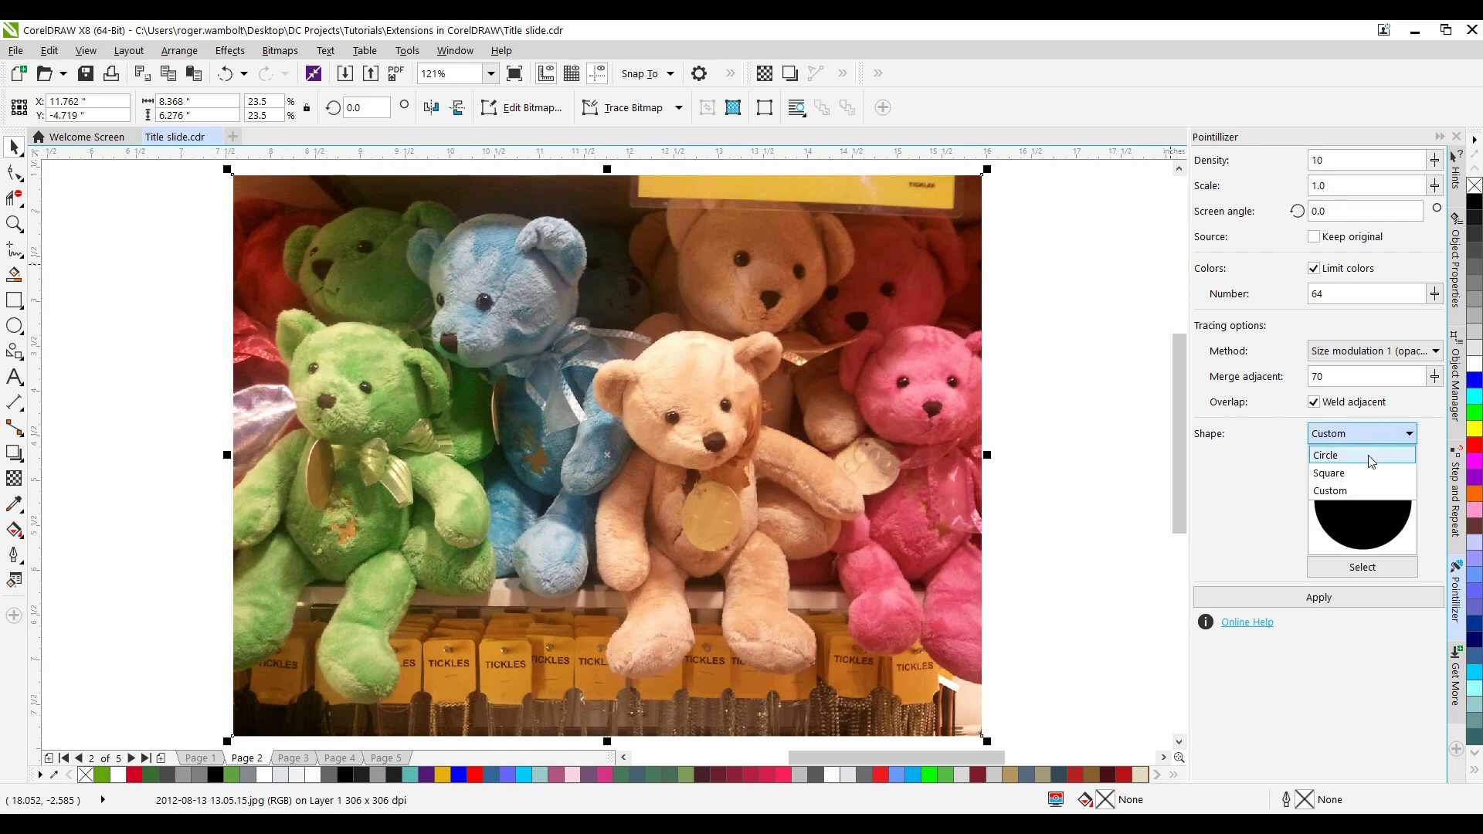
left_click(1370, 457)
left_click(1379, 435)
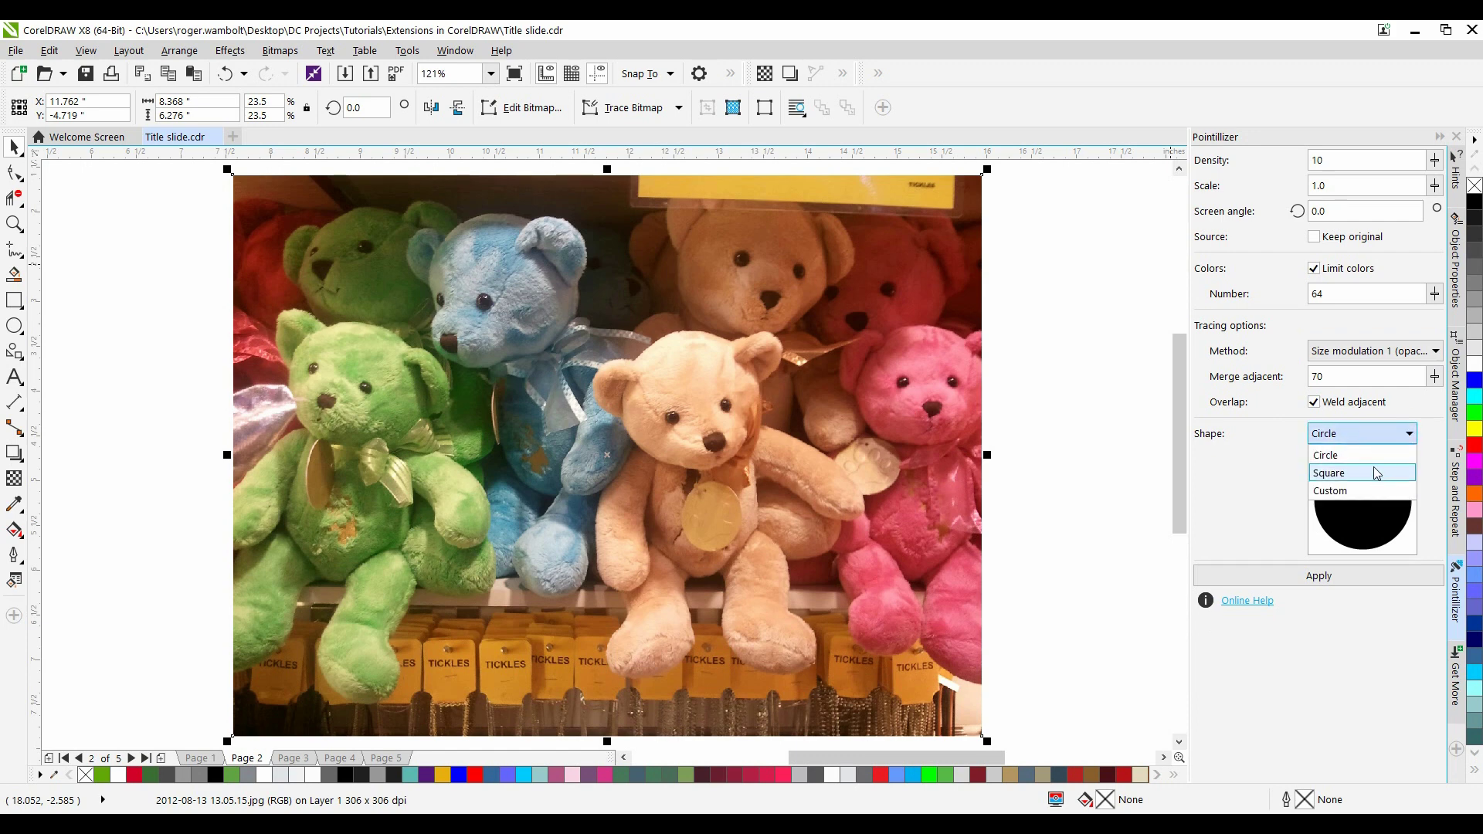
left_click(1377, 474)
left_click(1373, 434)
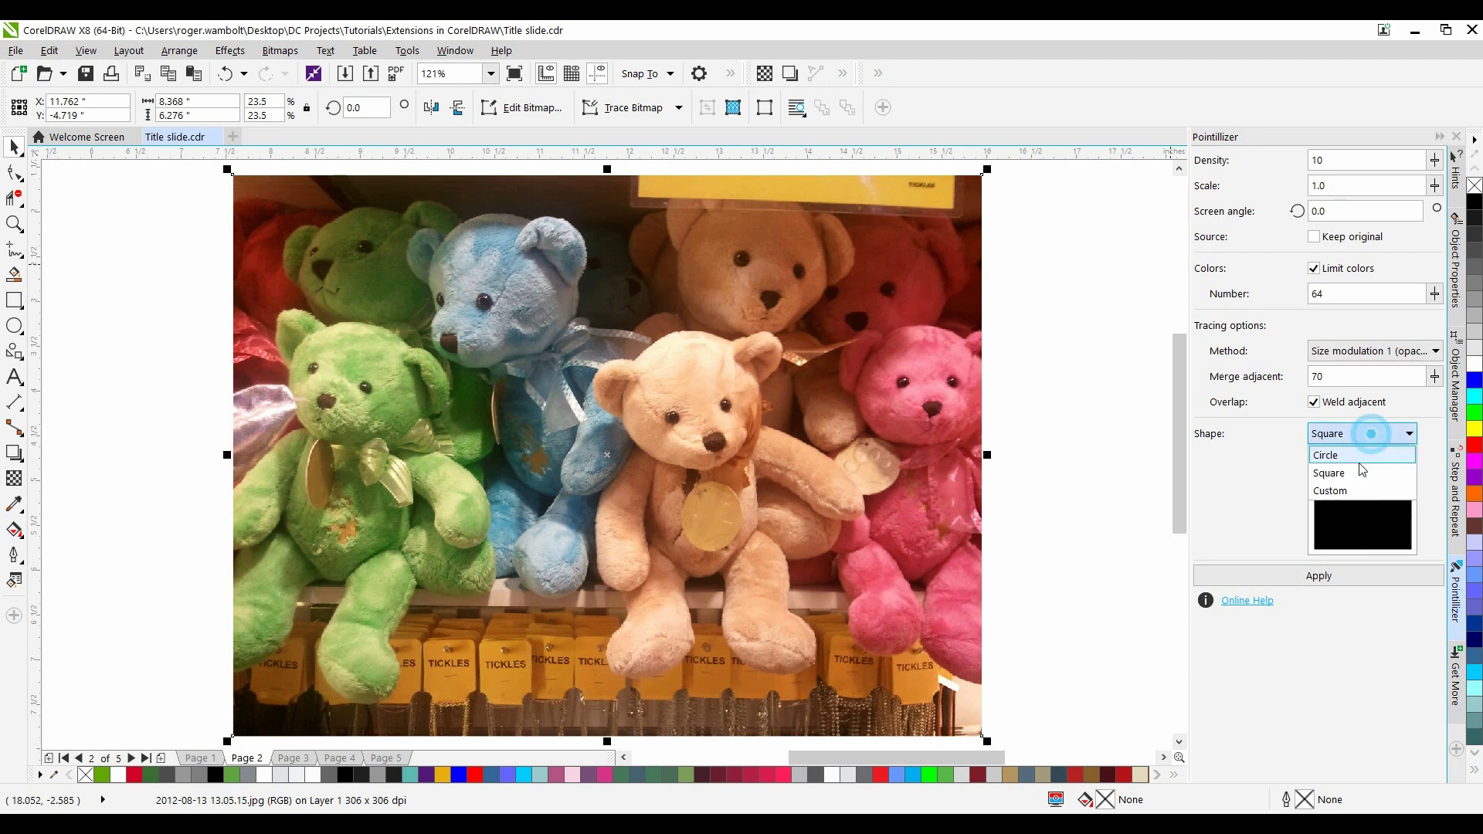
left_click(1361, 491)
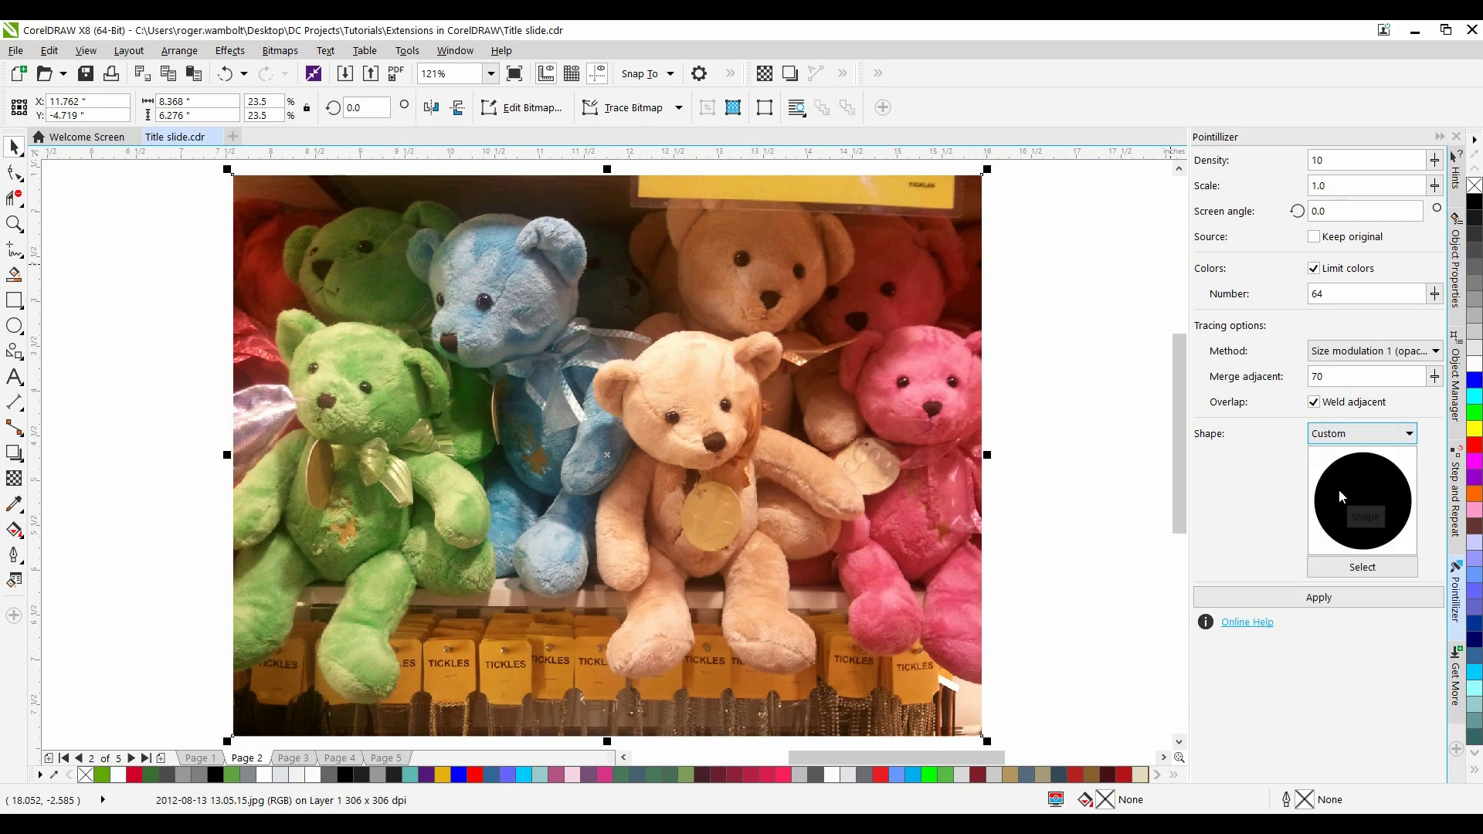
left_click(1371, 434)
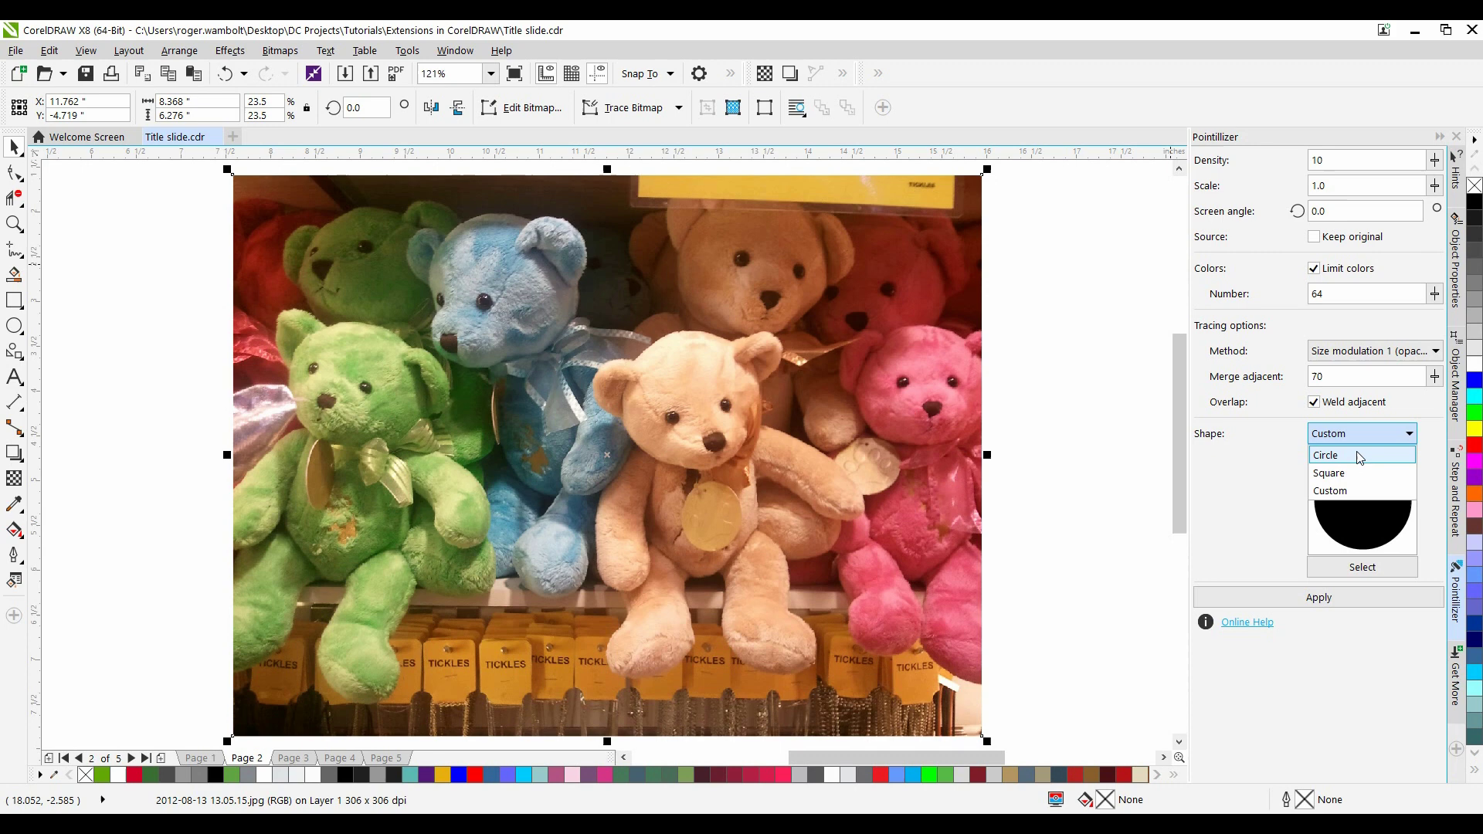
left_click(1360, 456)
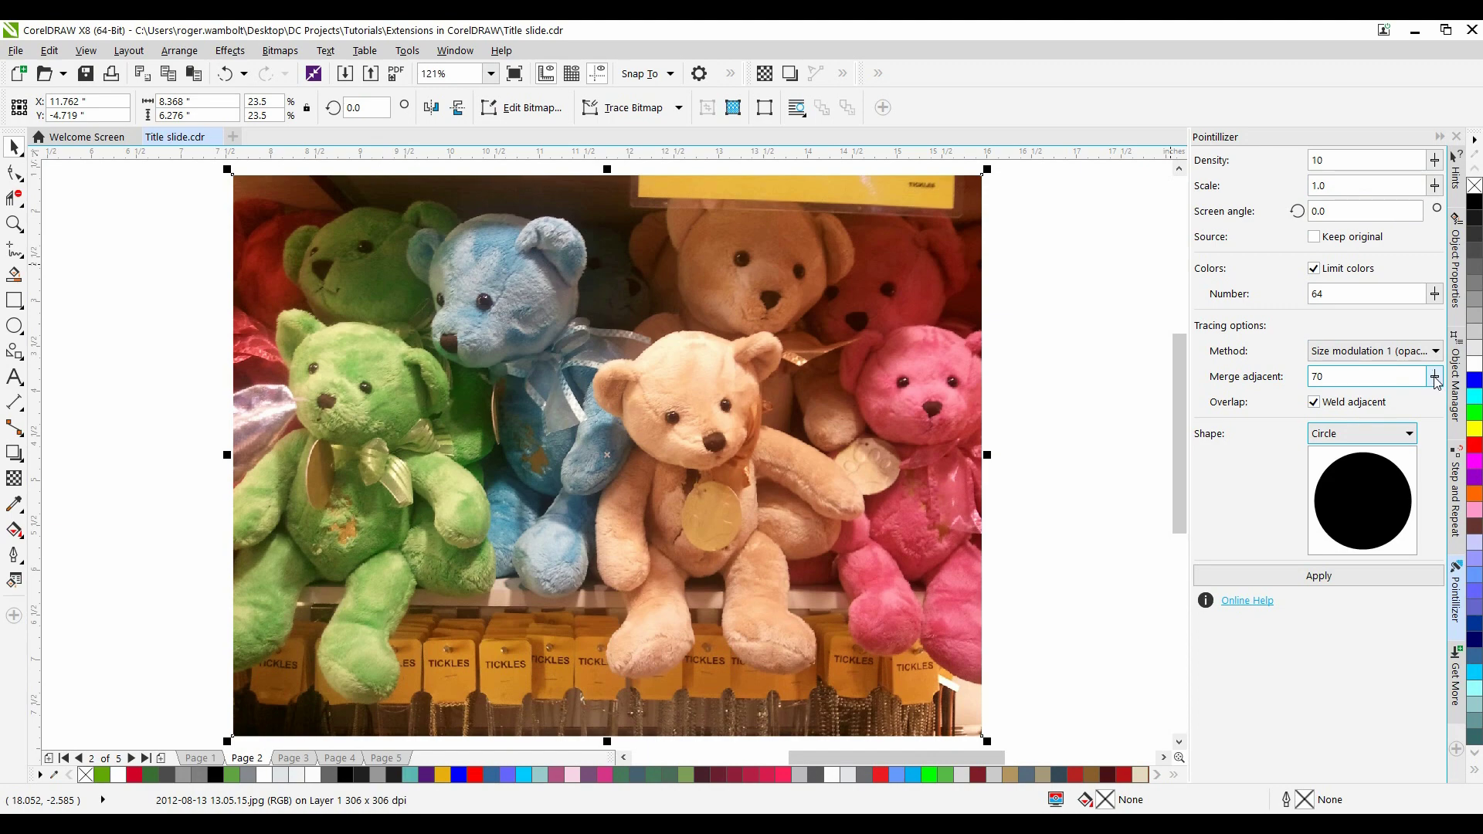
Lower Merge adjacent from 70 to 1 and apply Pointillizer to the teddy-bear photo.
left_click_drag(1435, 379, 1305, 396)
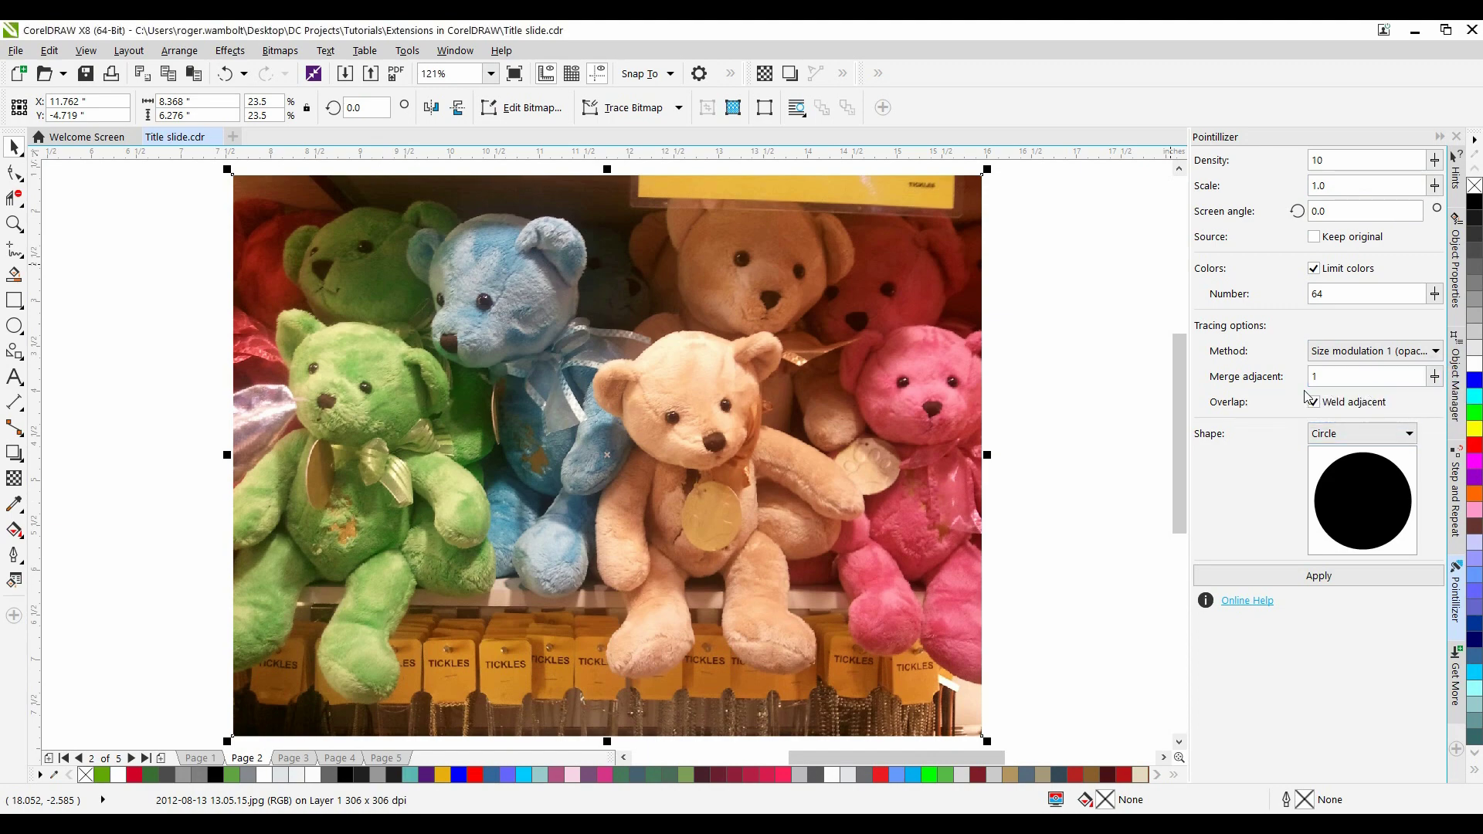
left_click(1287, 576)
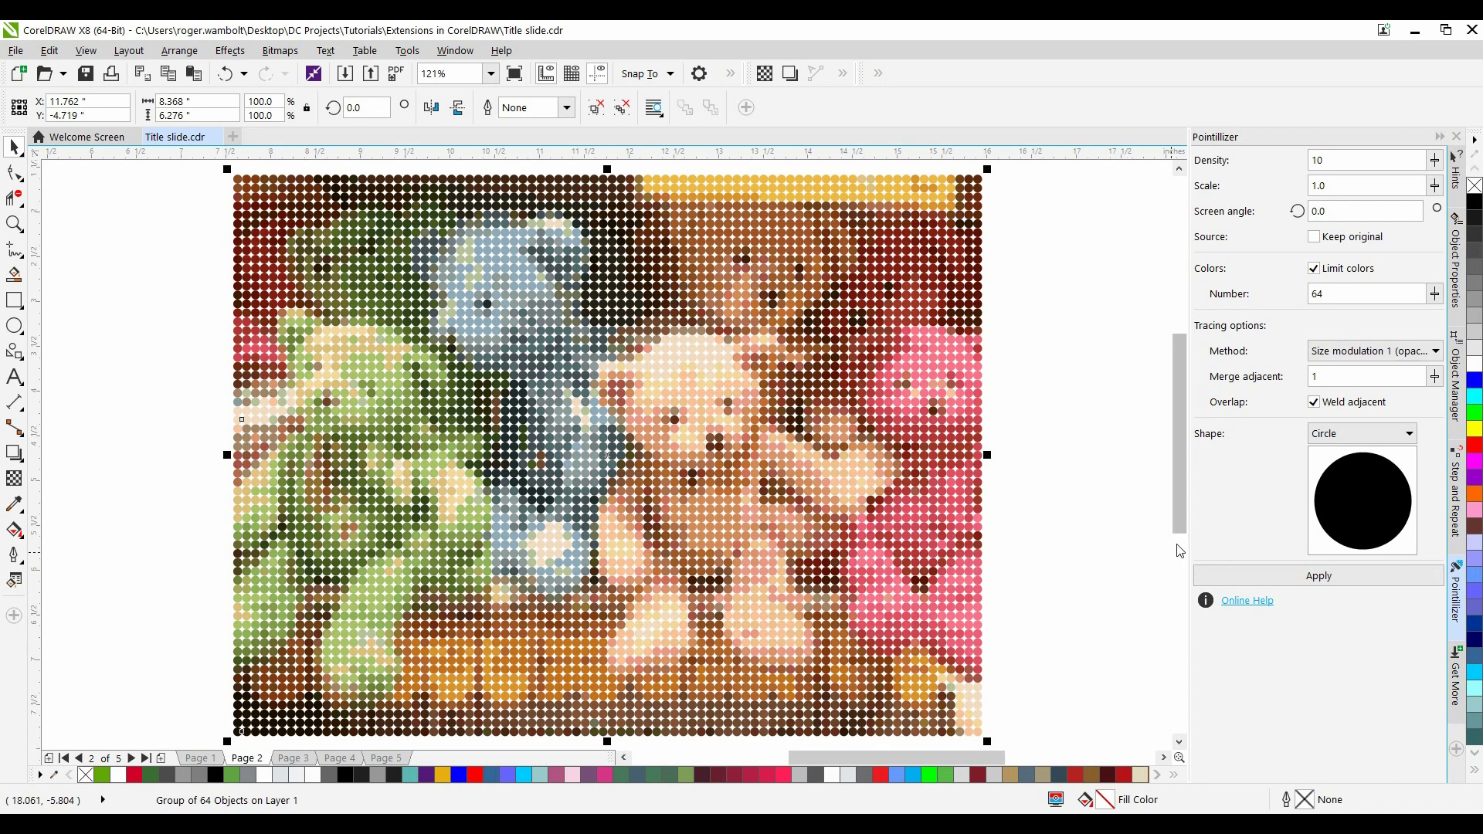
Undo the mosaic, set Density to 20 and reapply Pointillizer to the teddy bear.
key("ctrl+z")
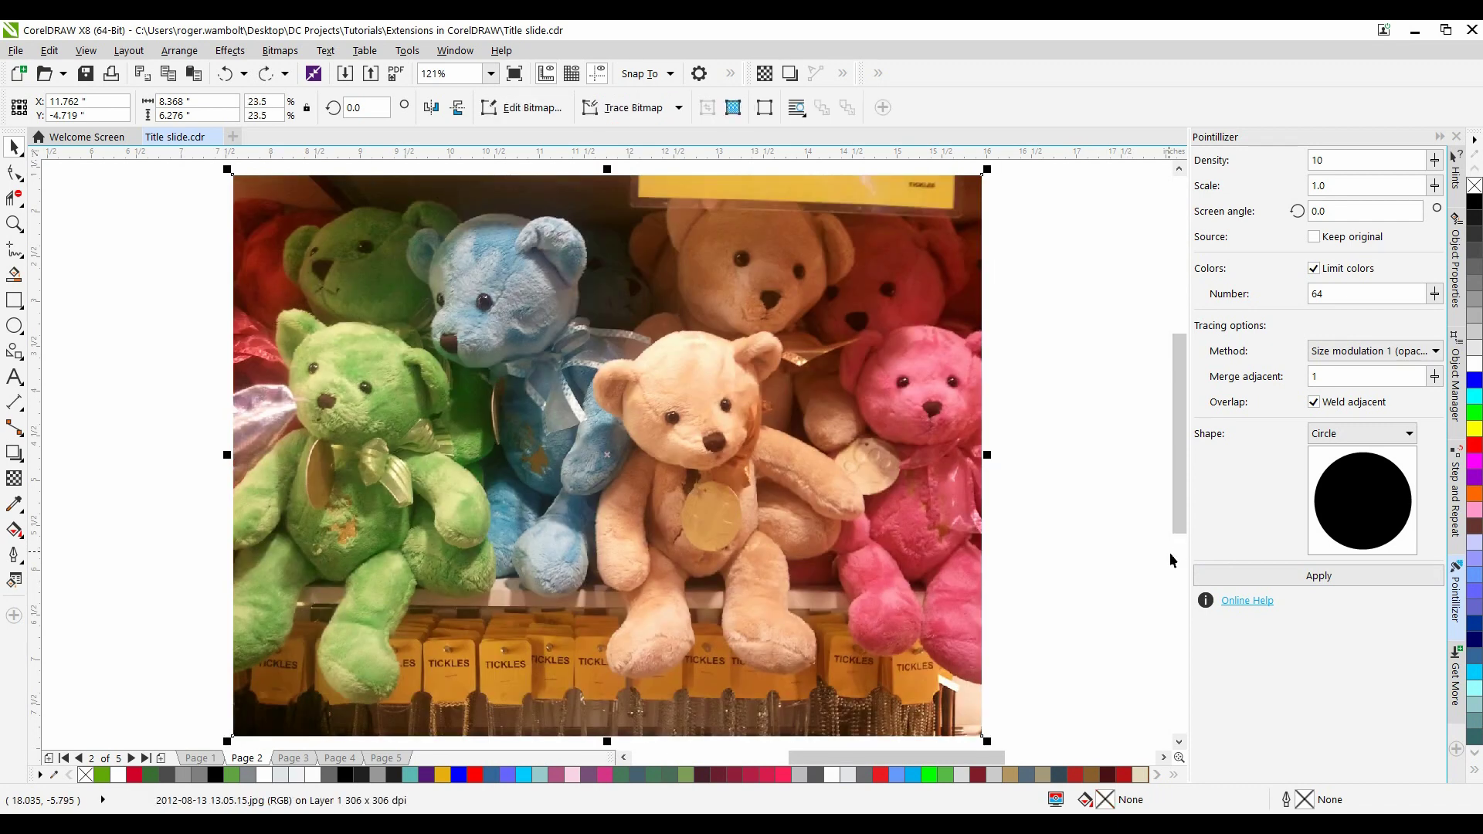
left_click(1434, 160)
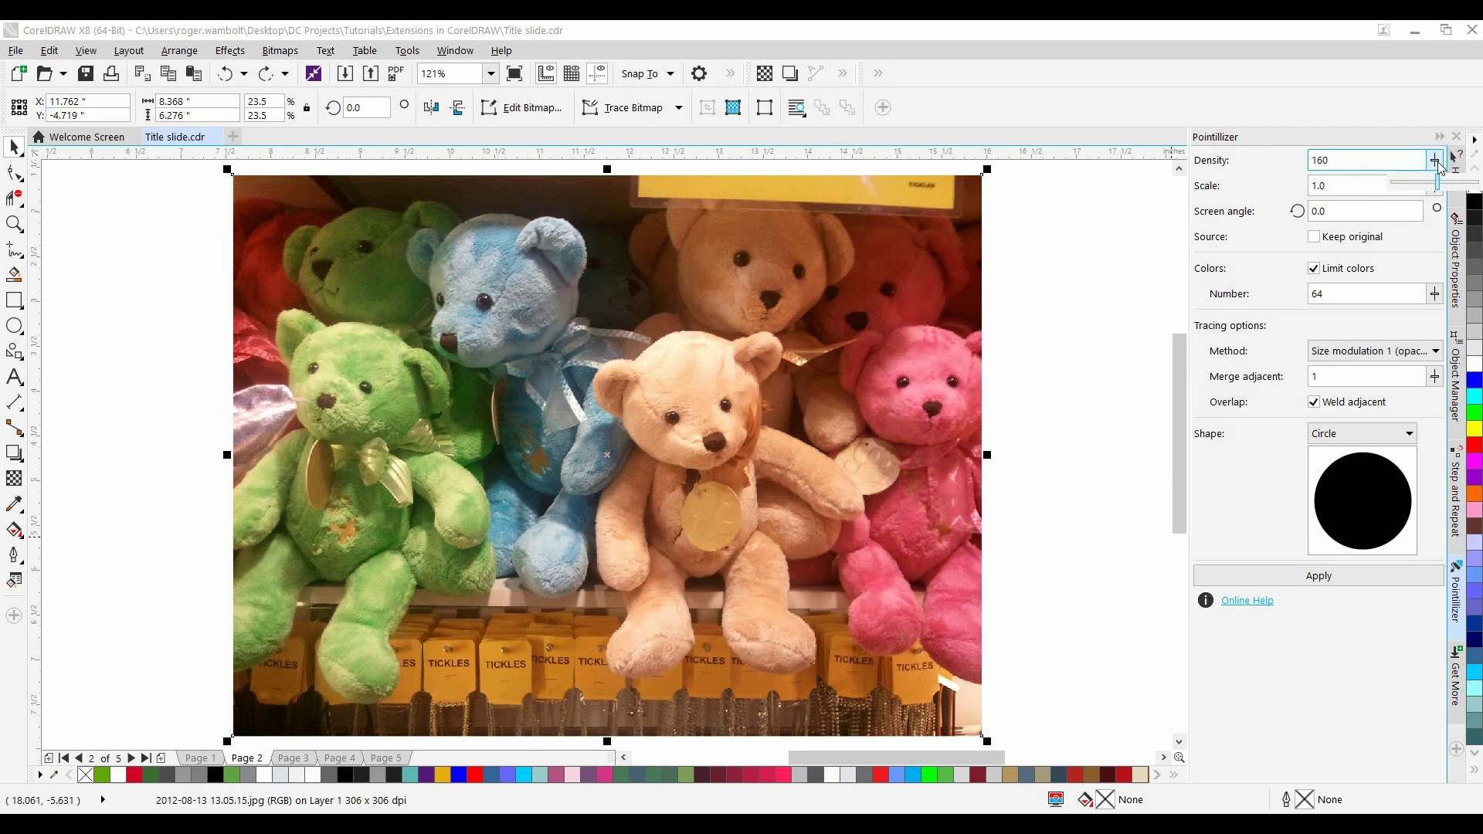
left_click(1351, 158)
type("20")
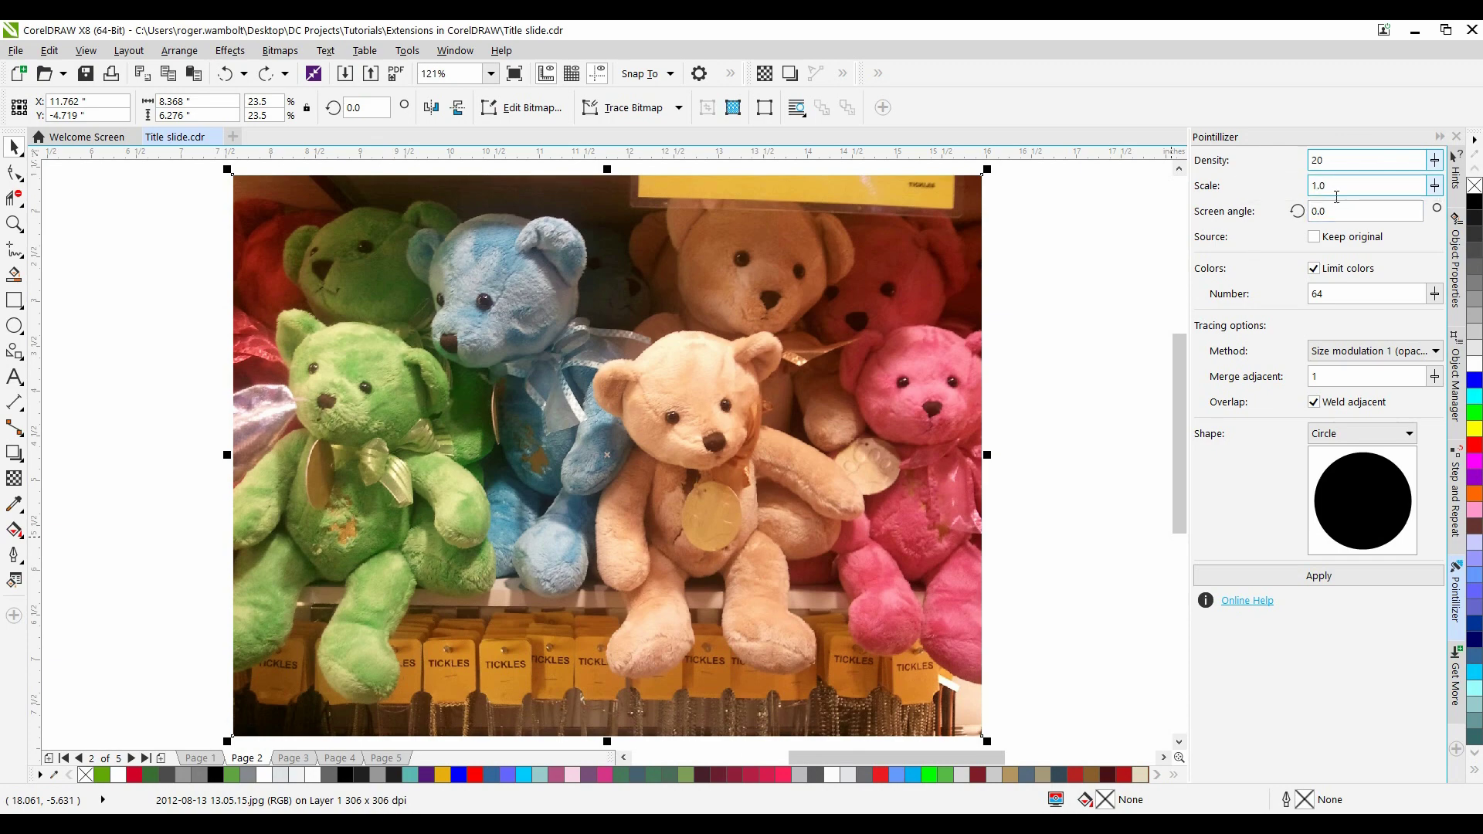
left_click(1332, 576)
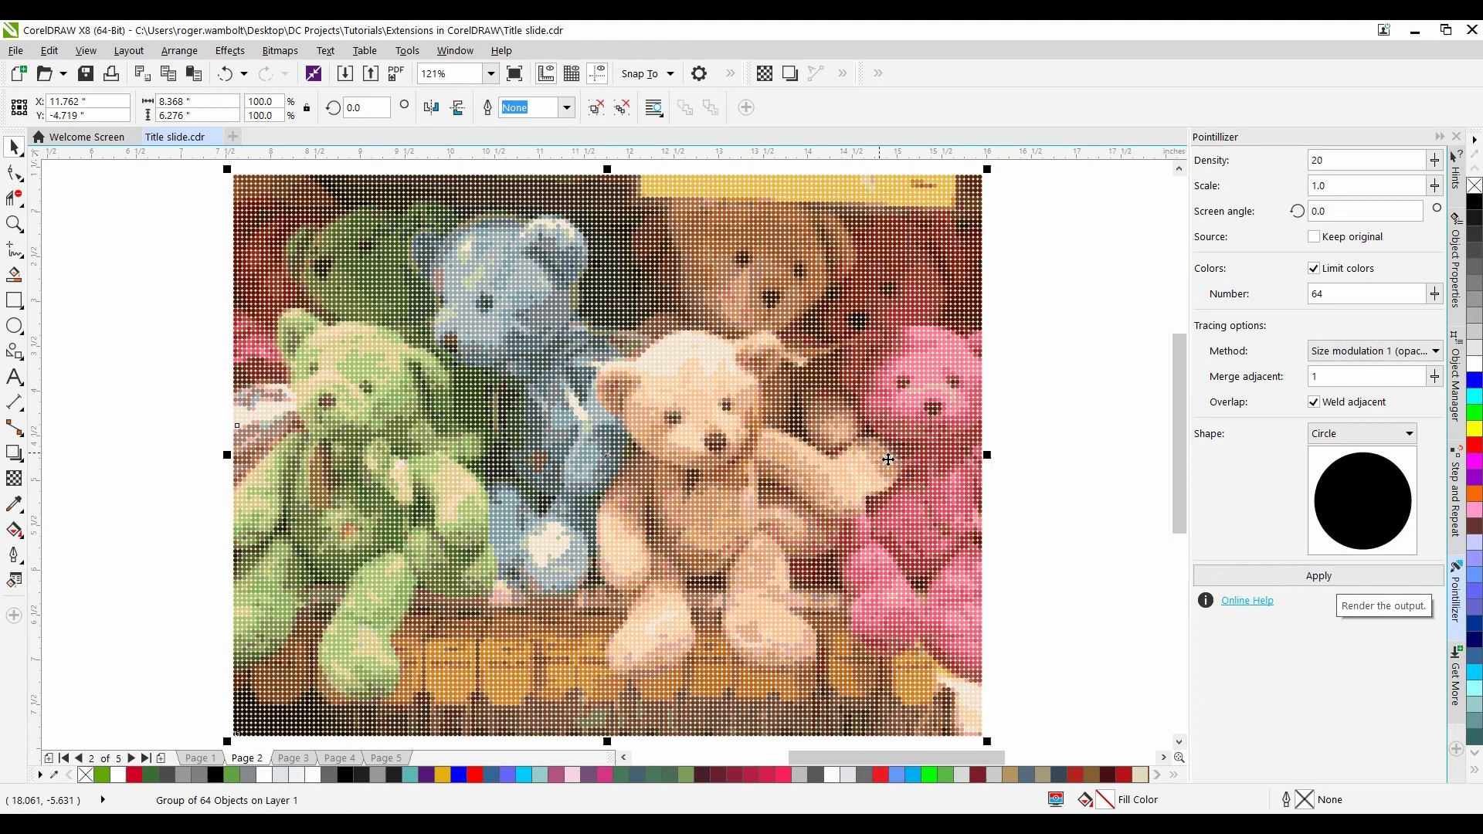
Undo the mosaic, set Scale to 0.75, reapply Pointillizer and zoom in and out to inspect.
key("ctrl+z")
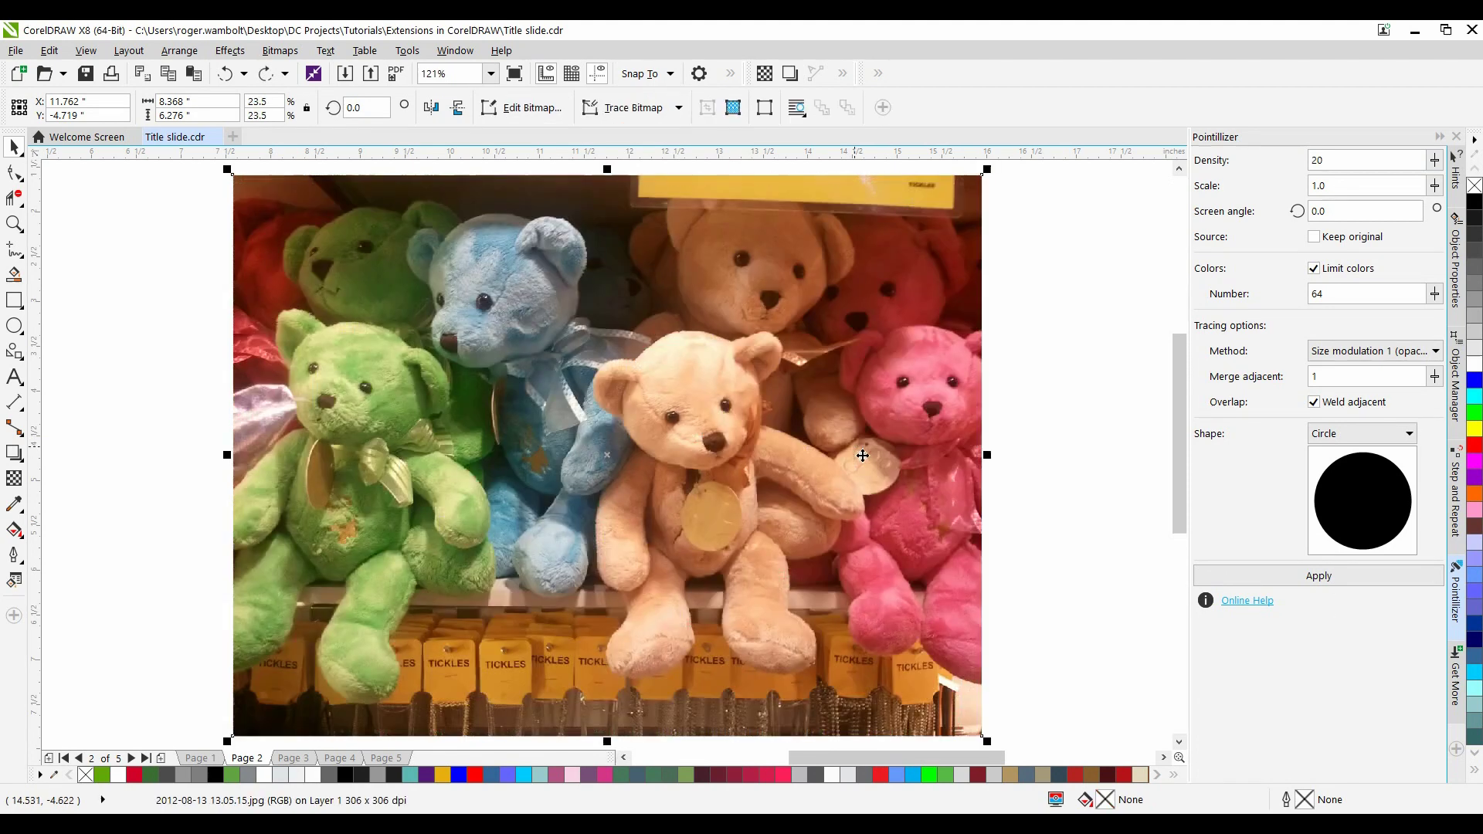
double_click(1337, 192)
type(".75")
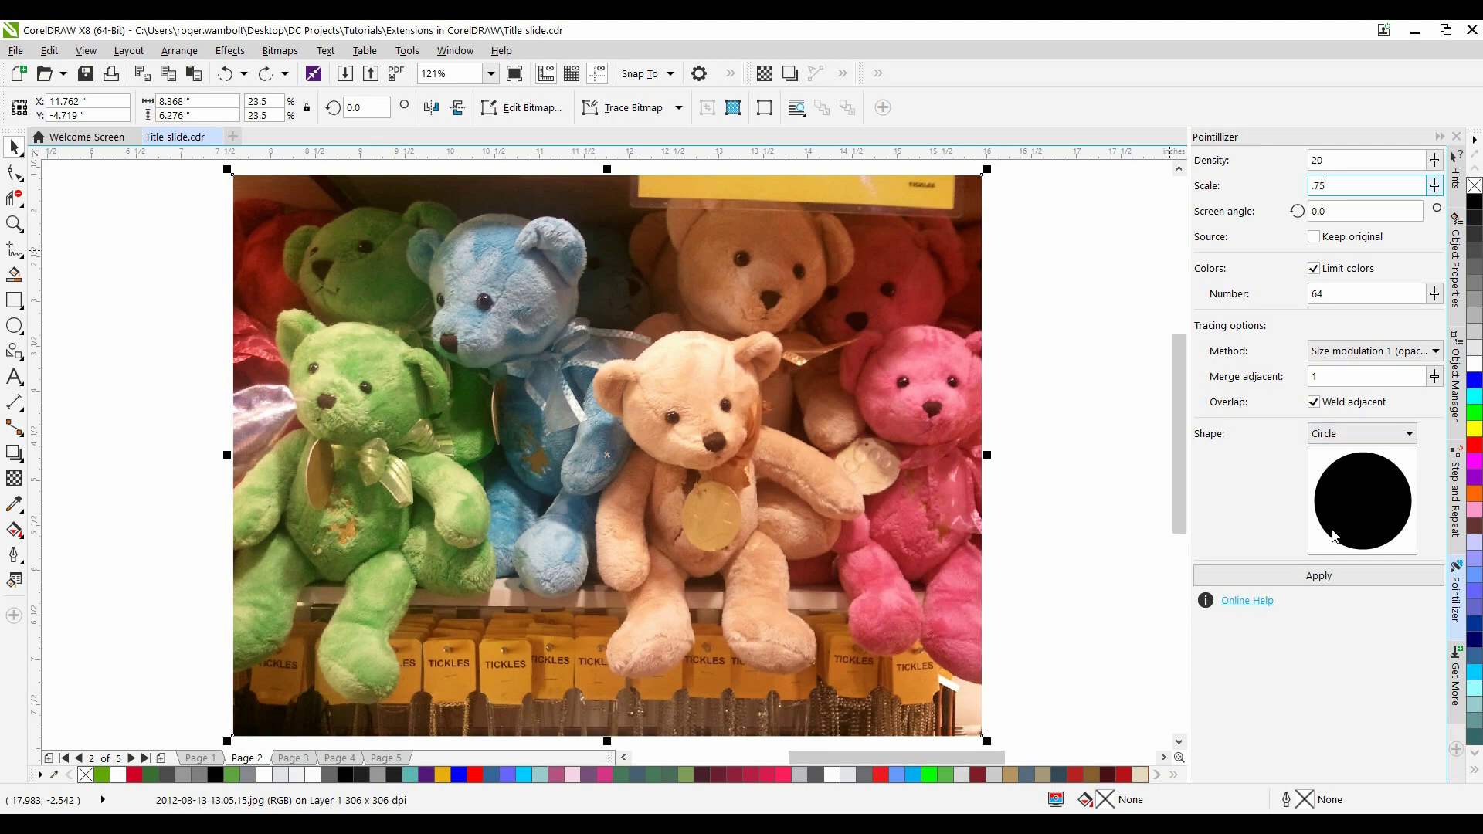
left_click(1329, 577)
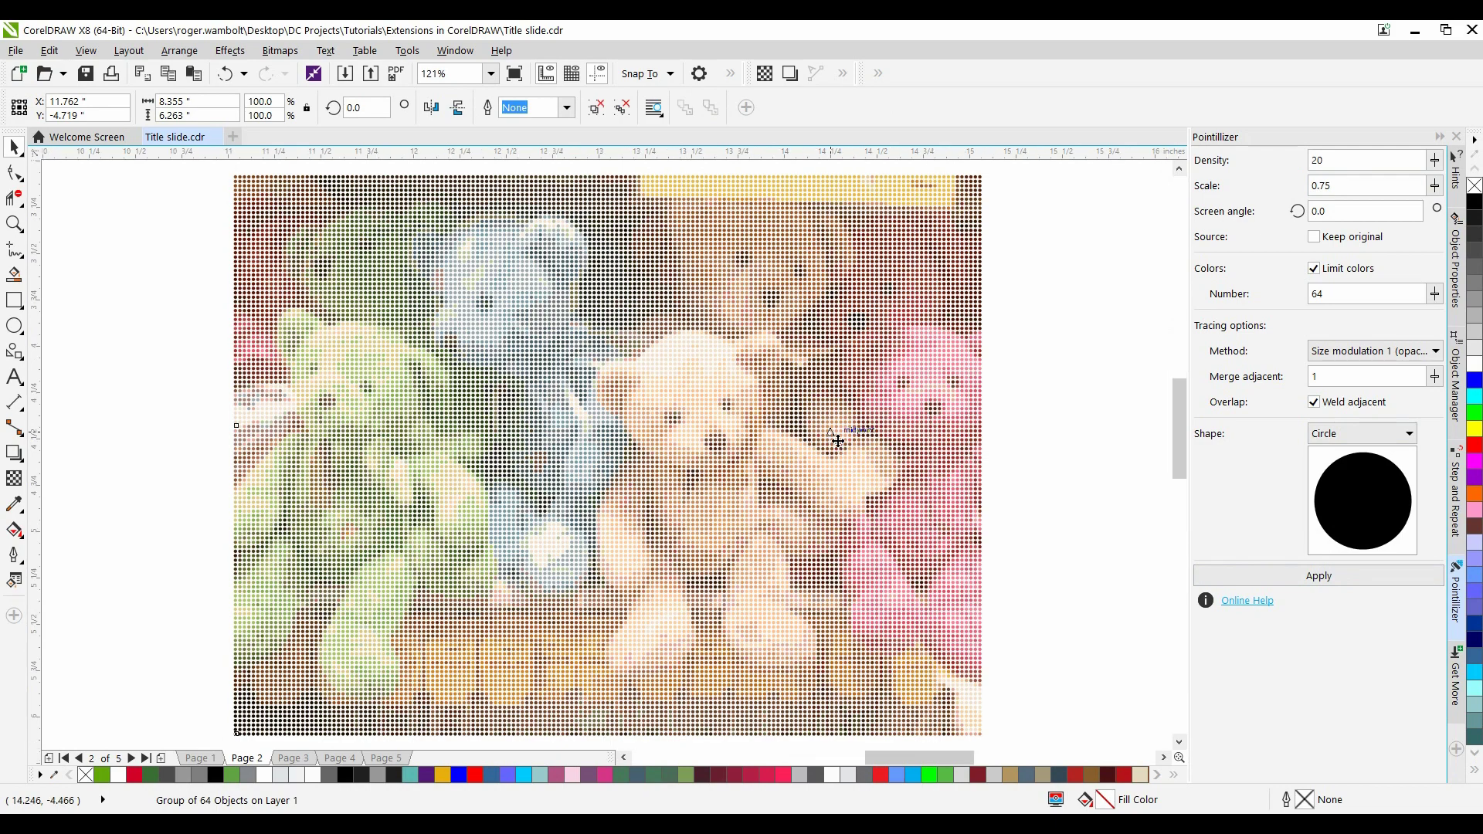
scroll(838, 441, "up", 7)
scroll(844, 431, "down", 5)
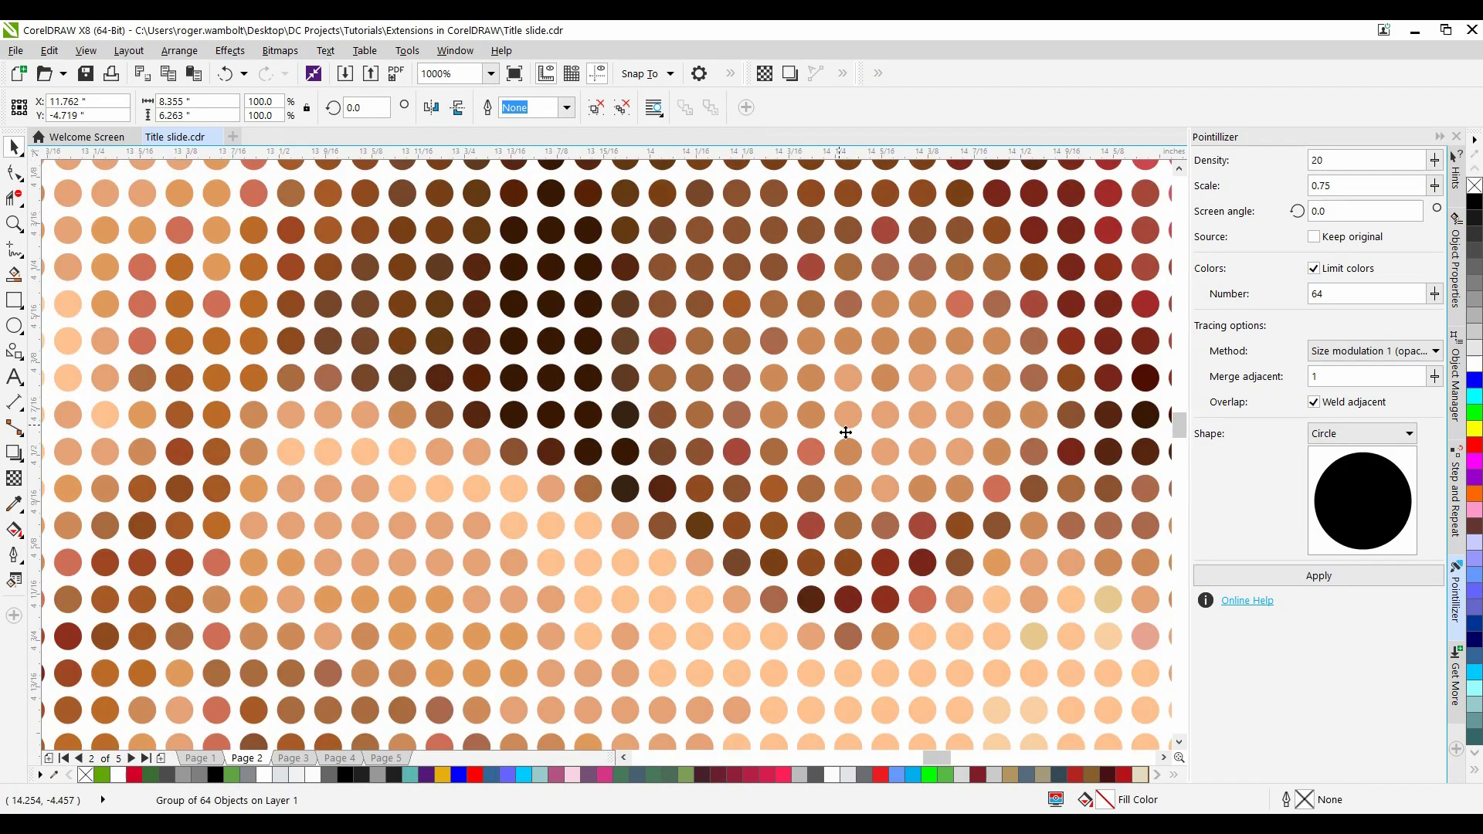
scroll(828, 462, "down", 3)
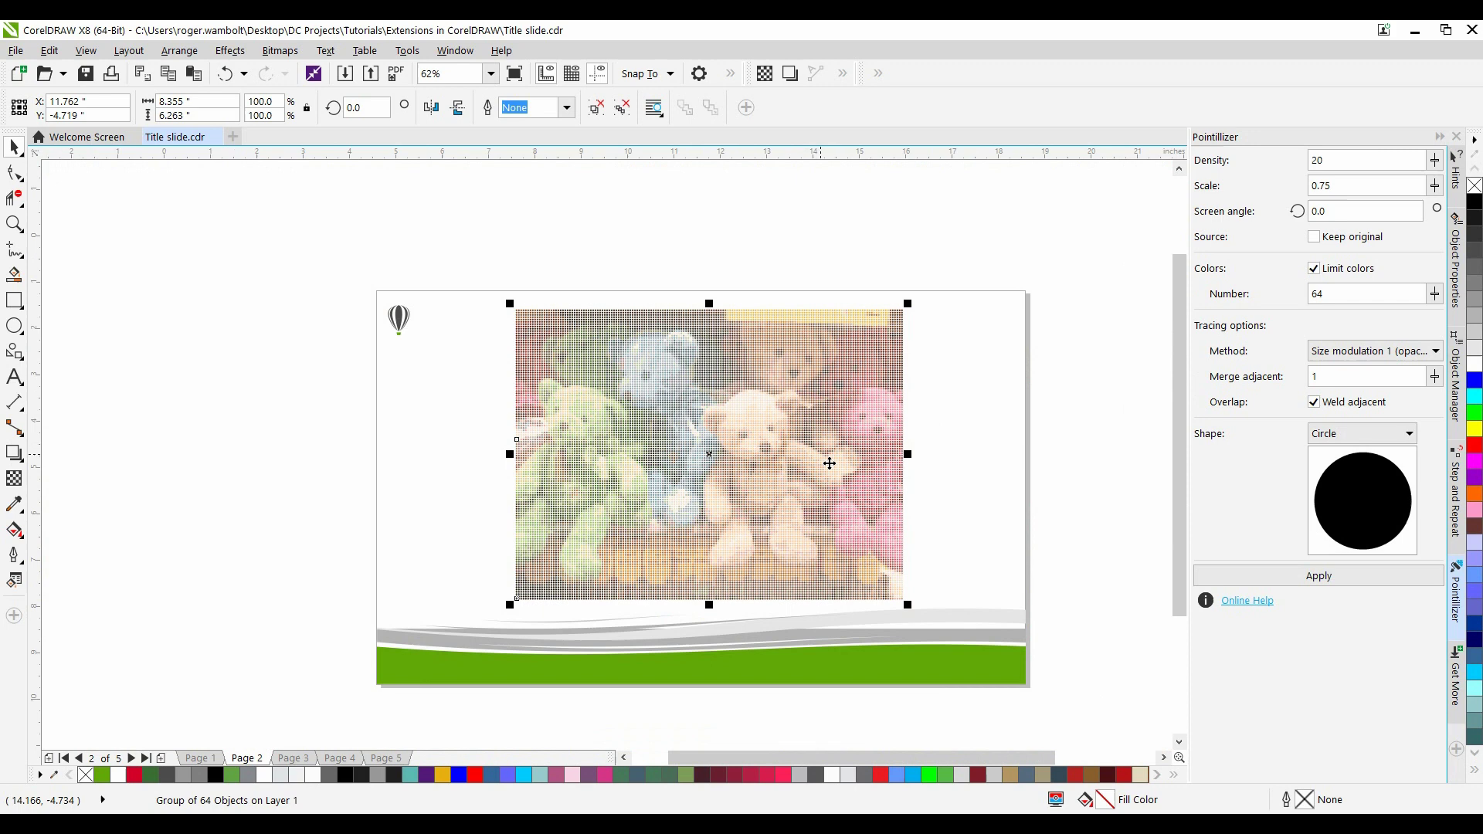
Go to Page 3 and turn the tulip photo into a Square-tile Pointillizer mosaic.
key("Page_Down")
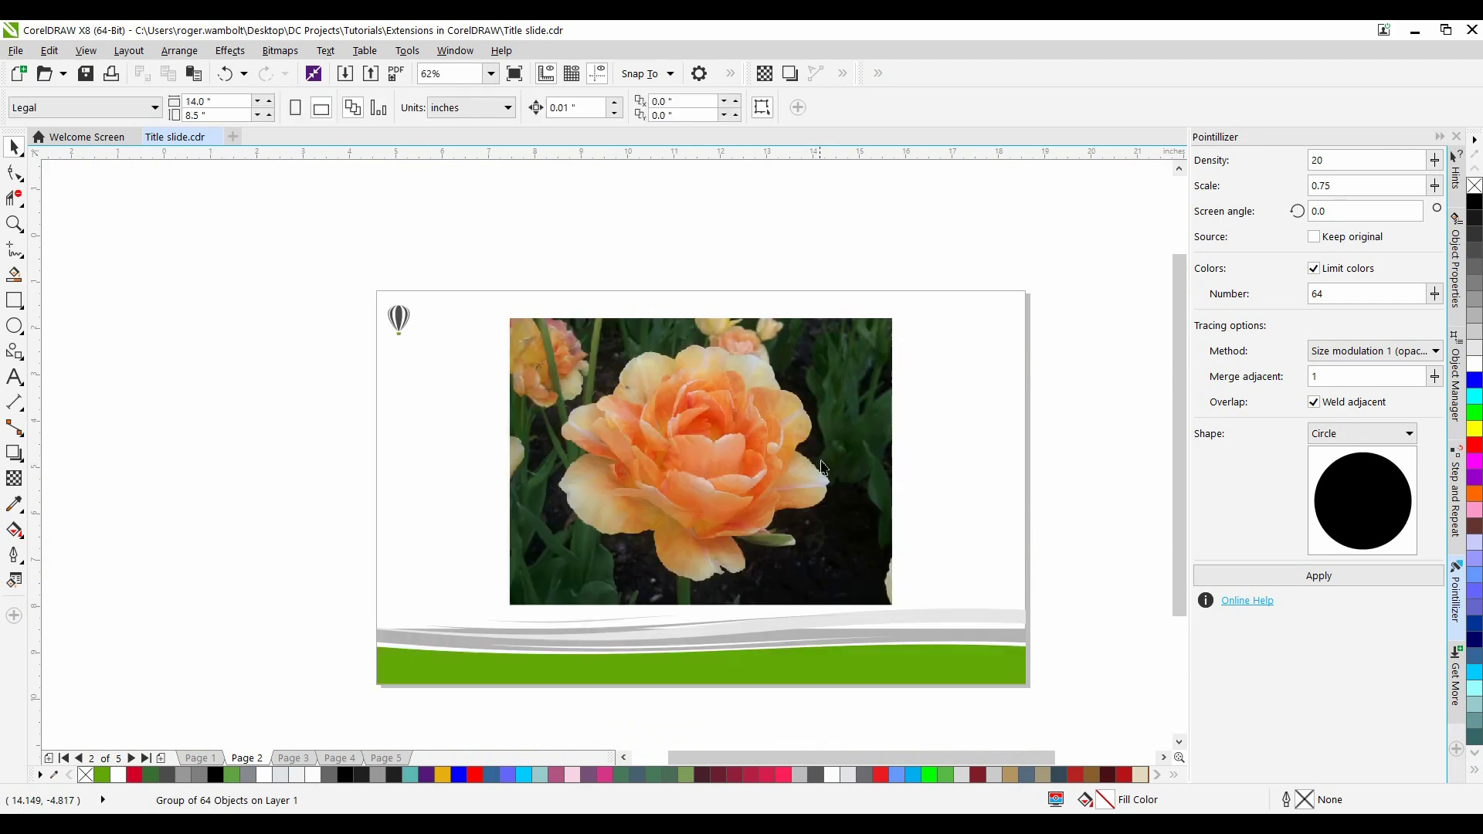
left_click(828, 466)
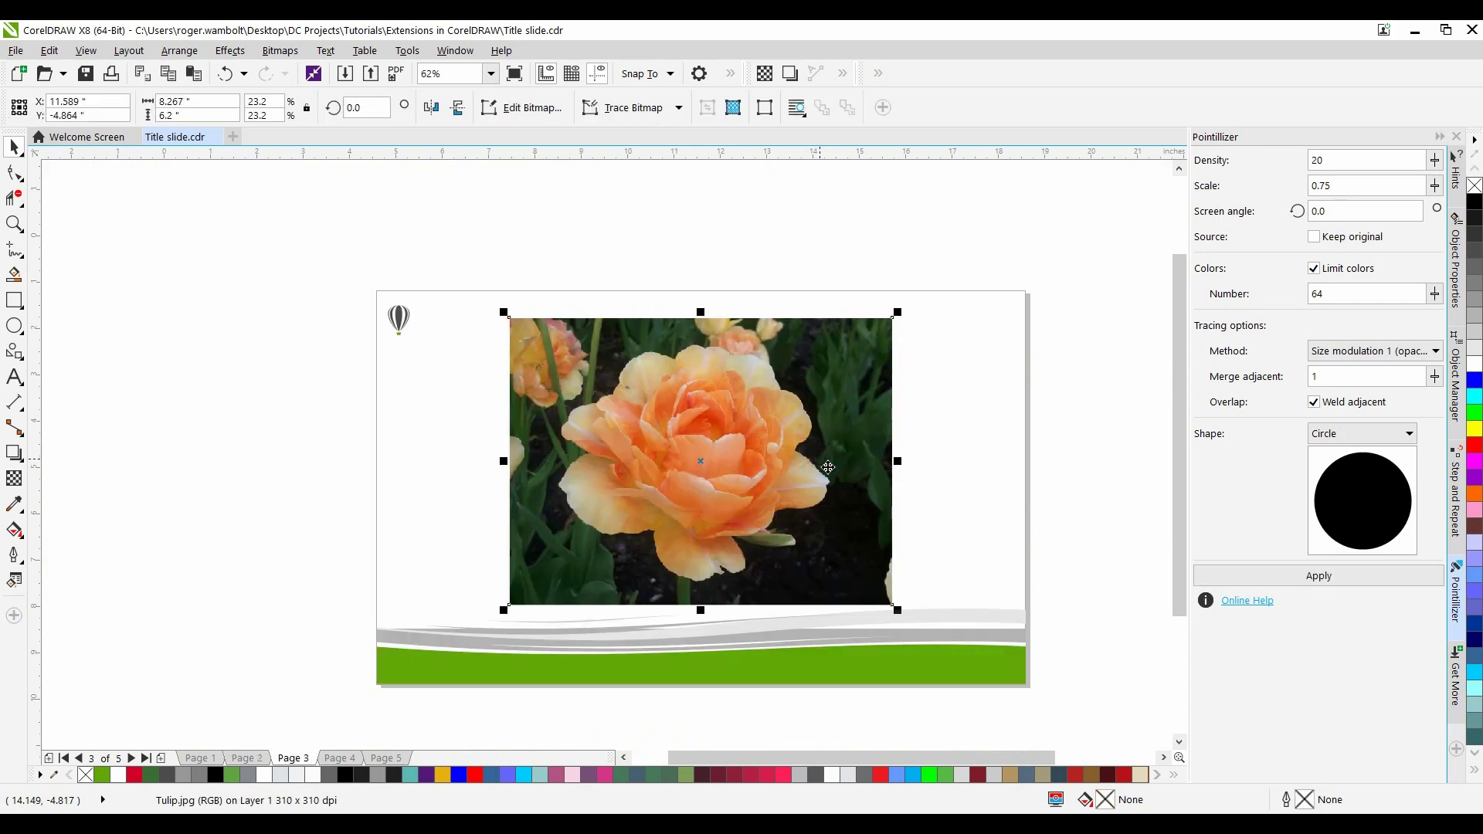
scroll(828, 466, "up", 2)
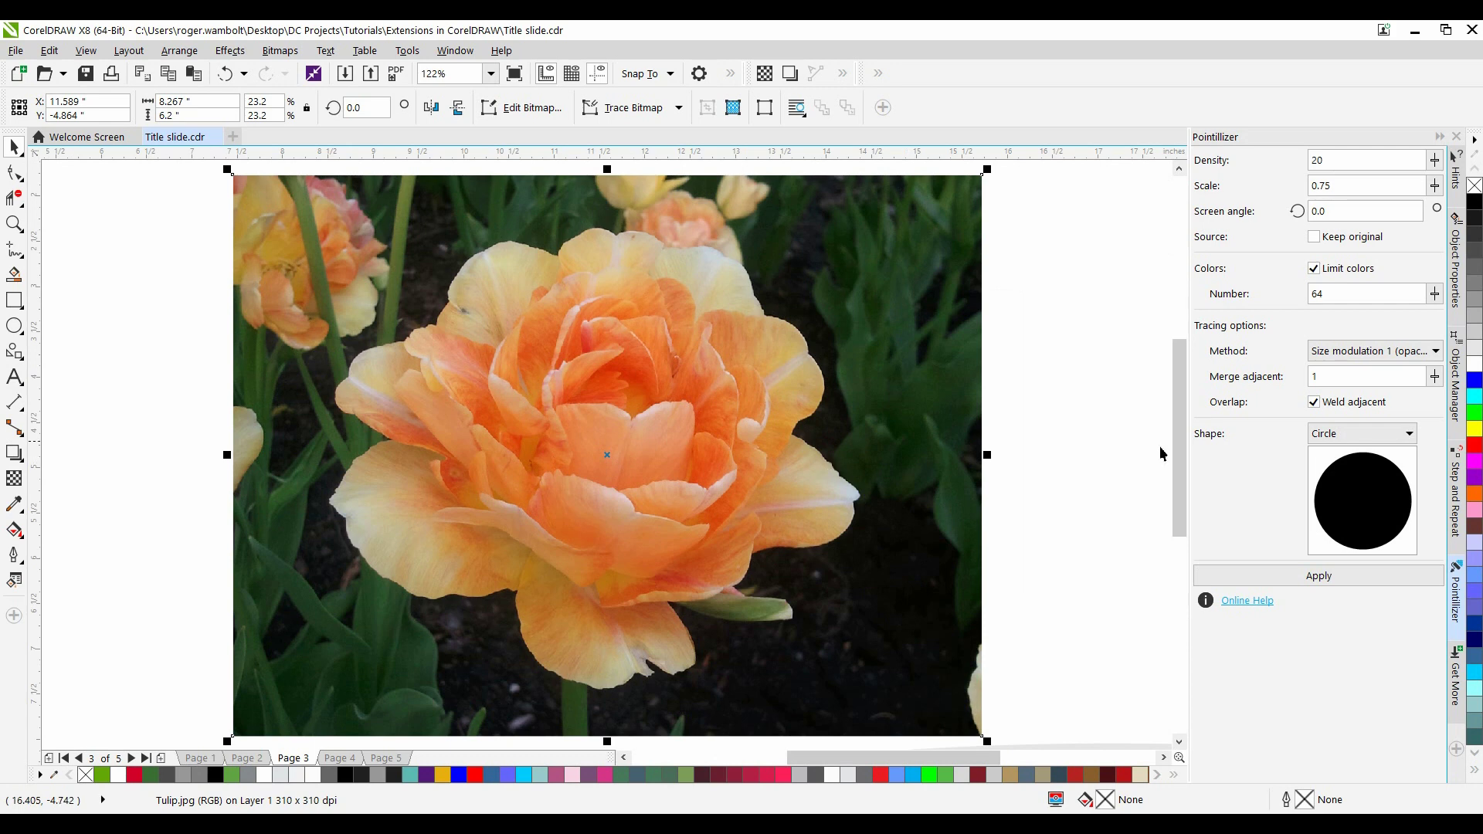
left_click(1336, 435)
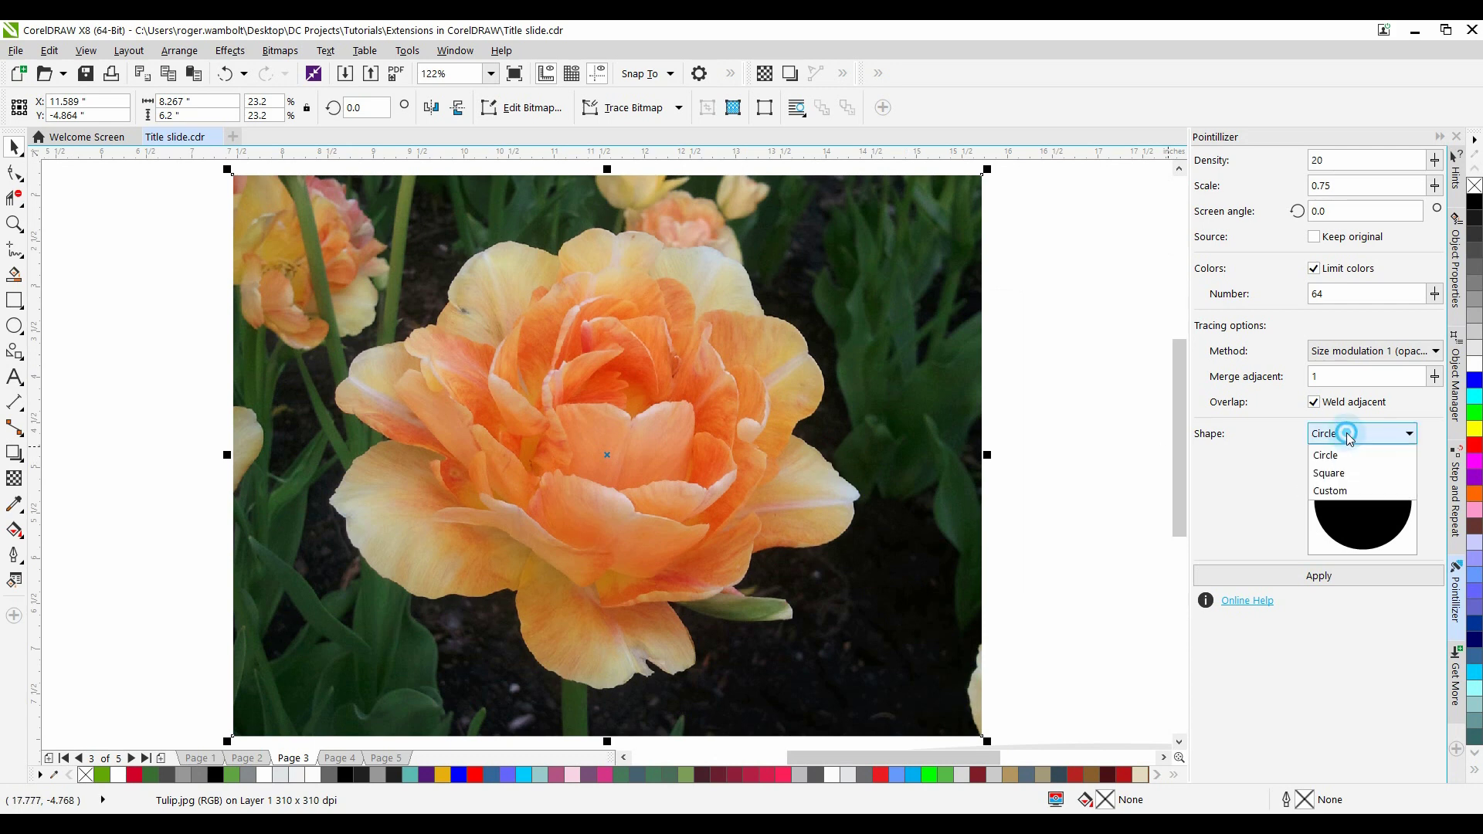
left_click(1344, 474)
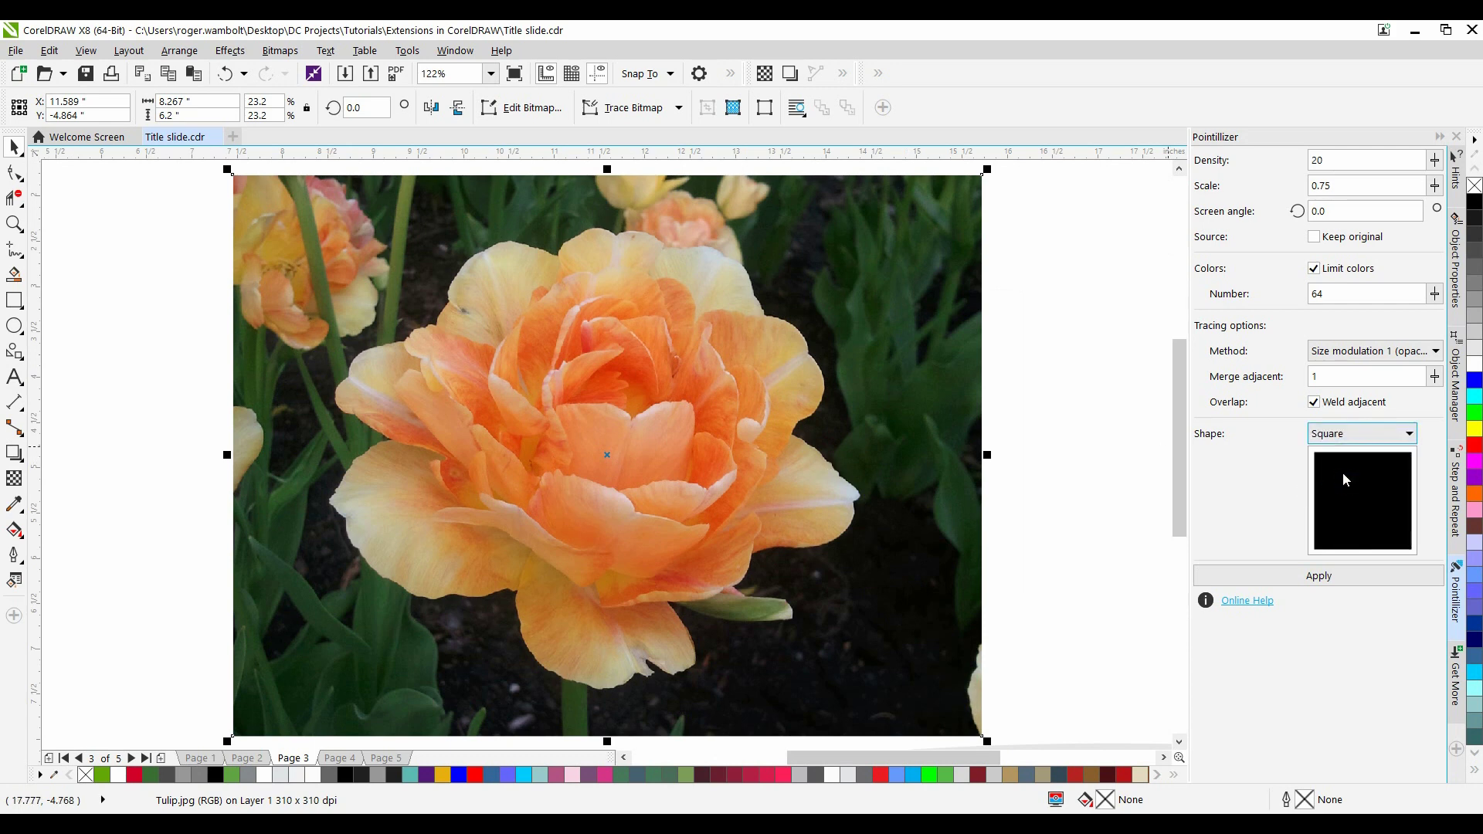
left_click(1285, 583)
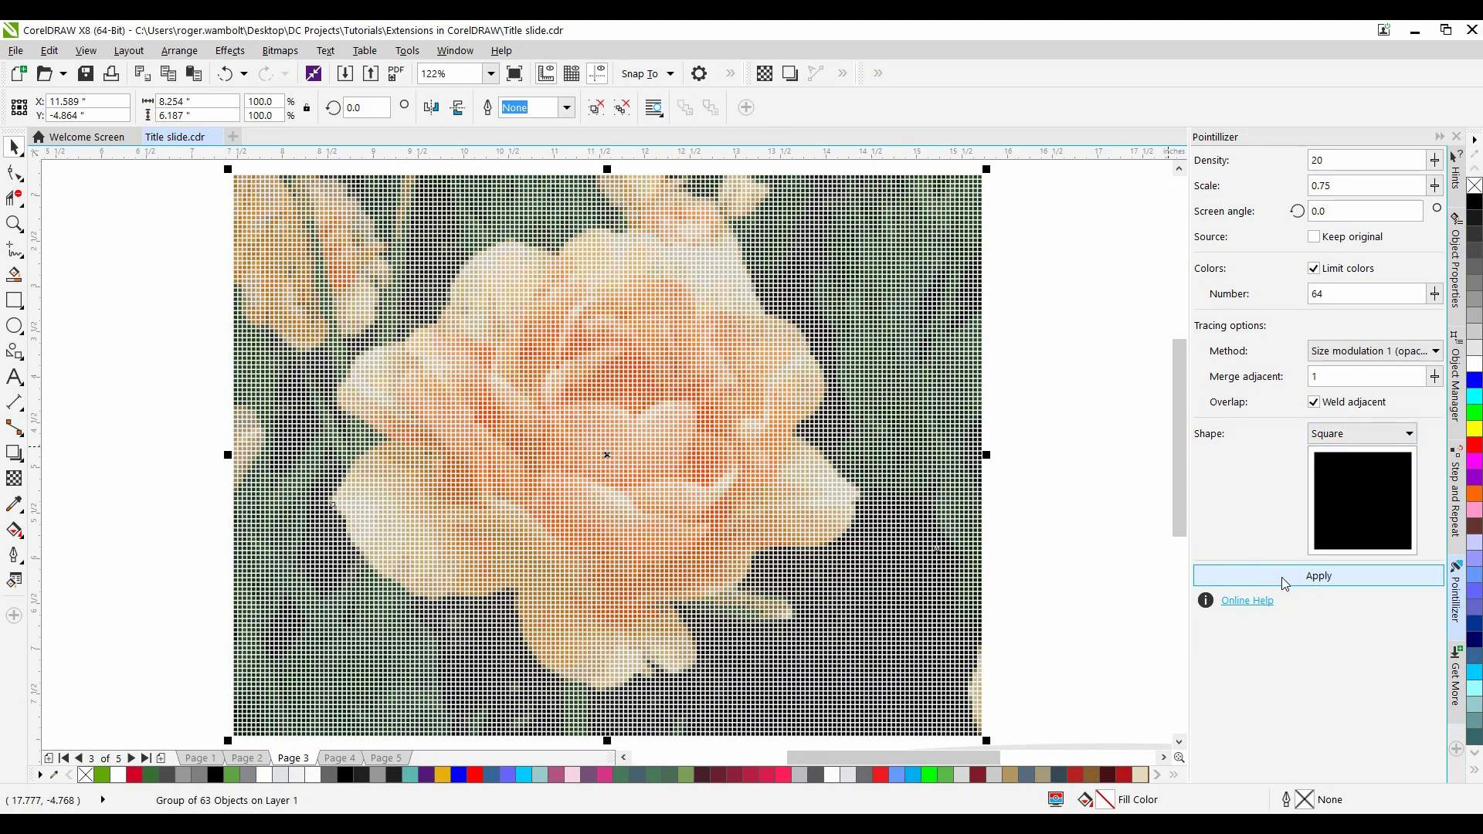
Undo the tulip mosaic, set Scale to 1.25 and rebuild the square-tile mosaic.
scroll(763, 507, "up", 3)
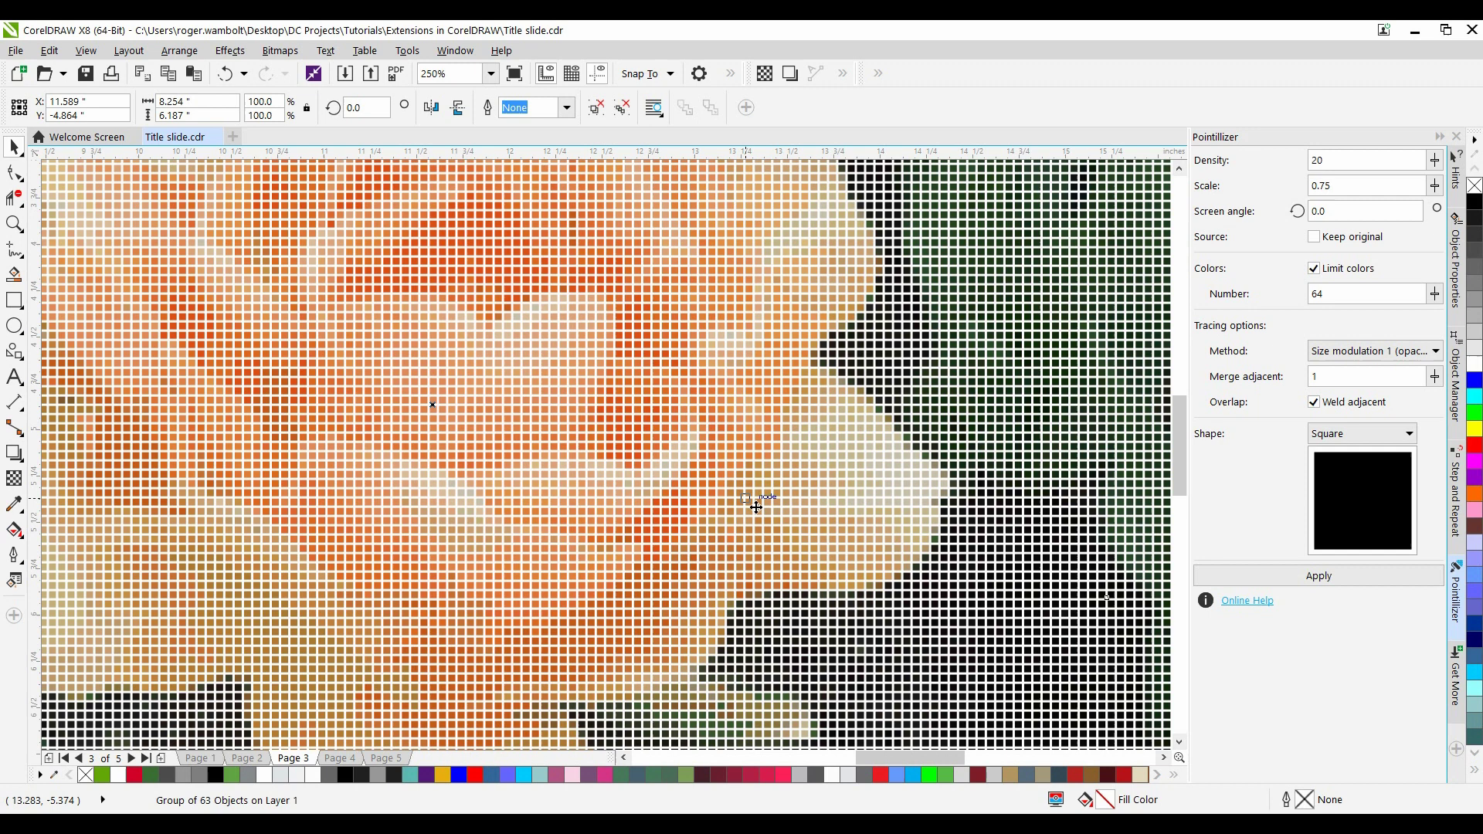
double_click(1345, 190)
type("1.25")
key("ctrl+z")
key("ctrl+z")
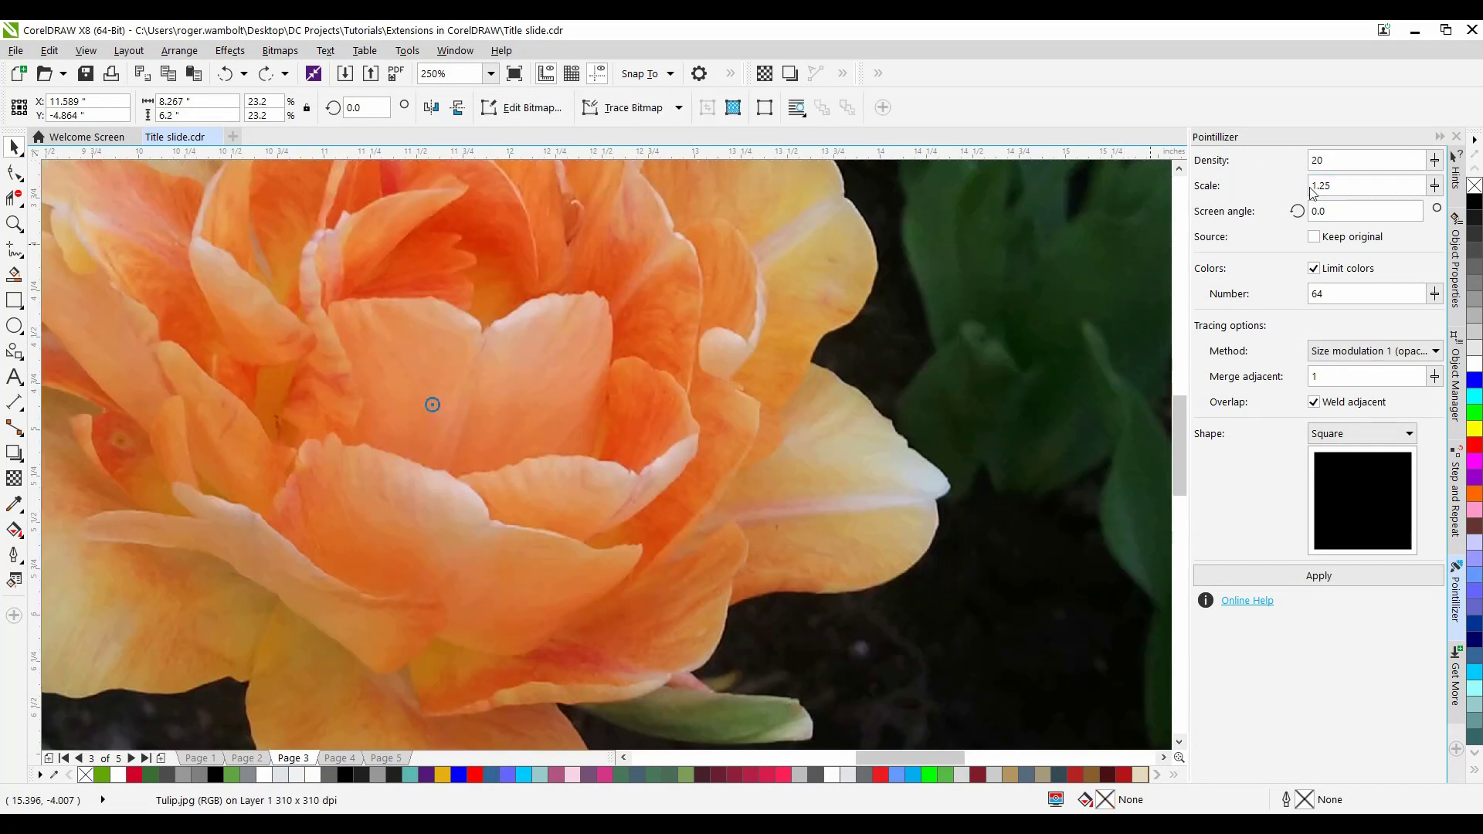
left_click(1302, 581)
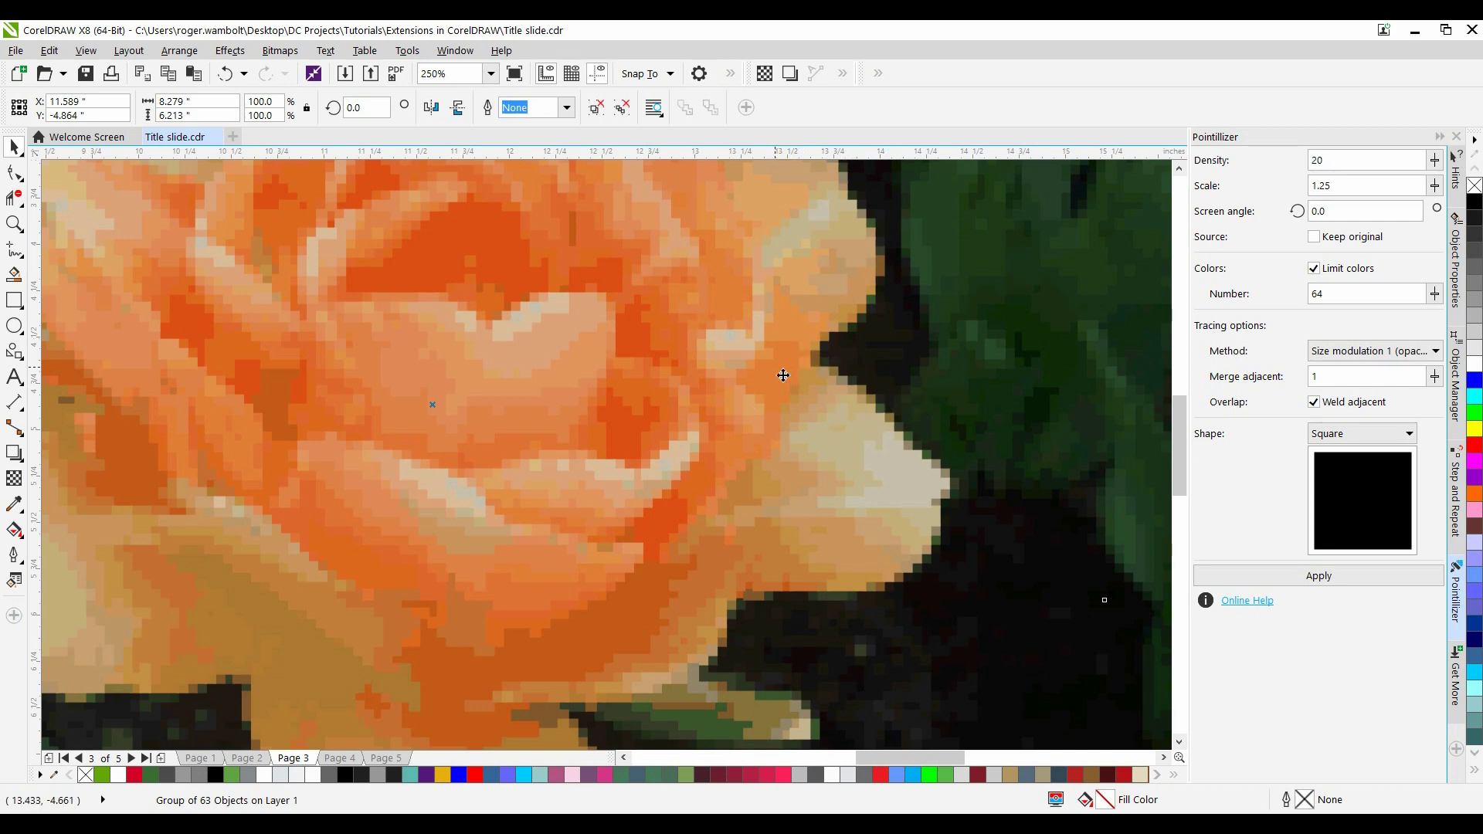
Move to the MOM page and draw a small Perfect Shapes heart above the lettering.
key("F3")
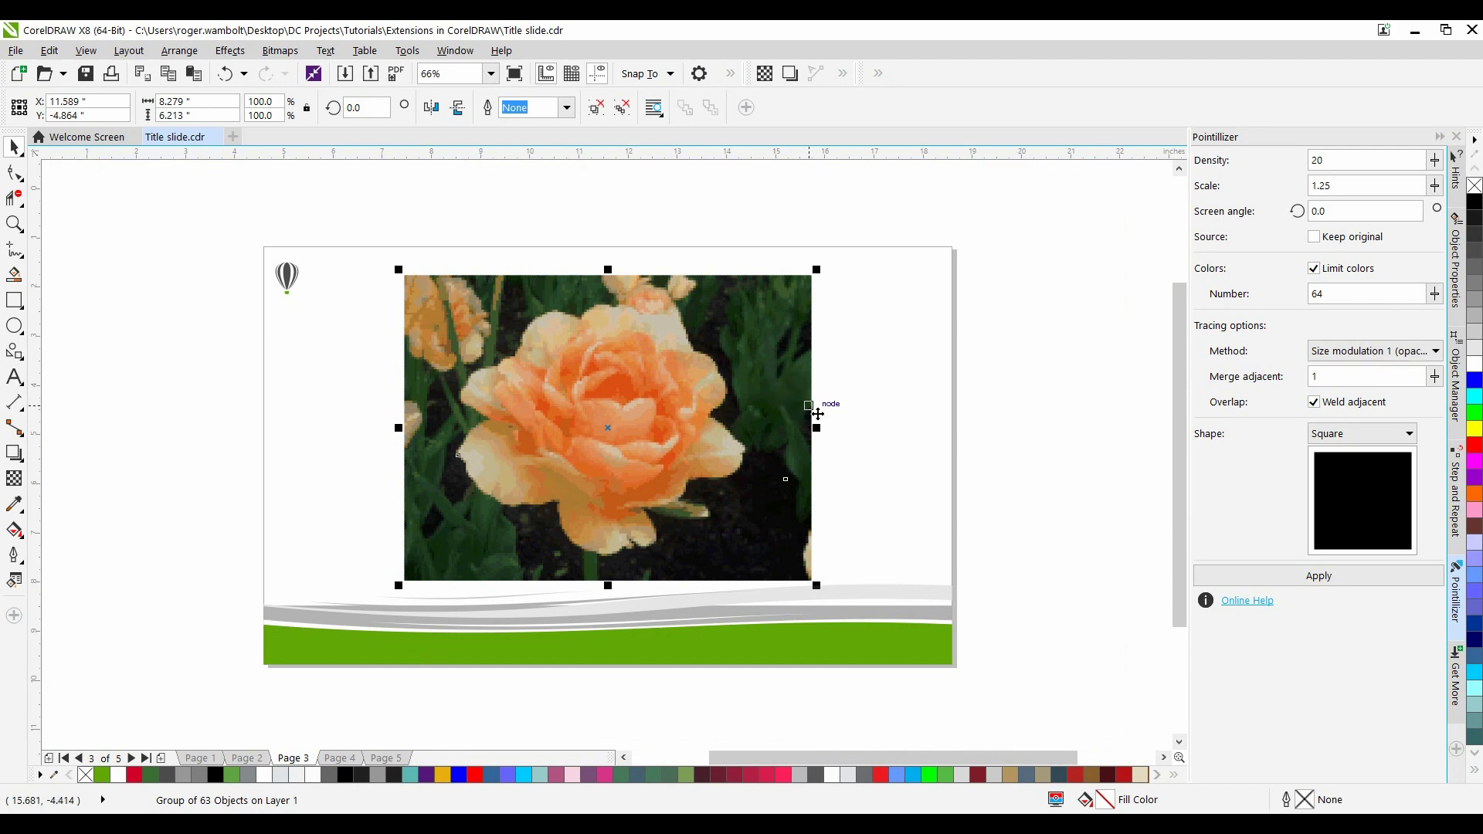
key("Page_Down")
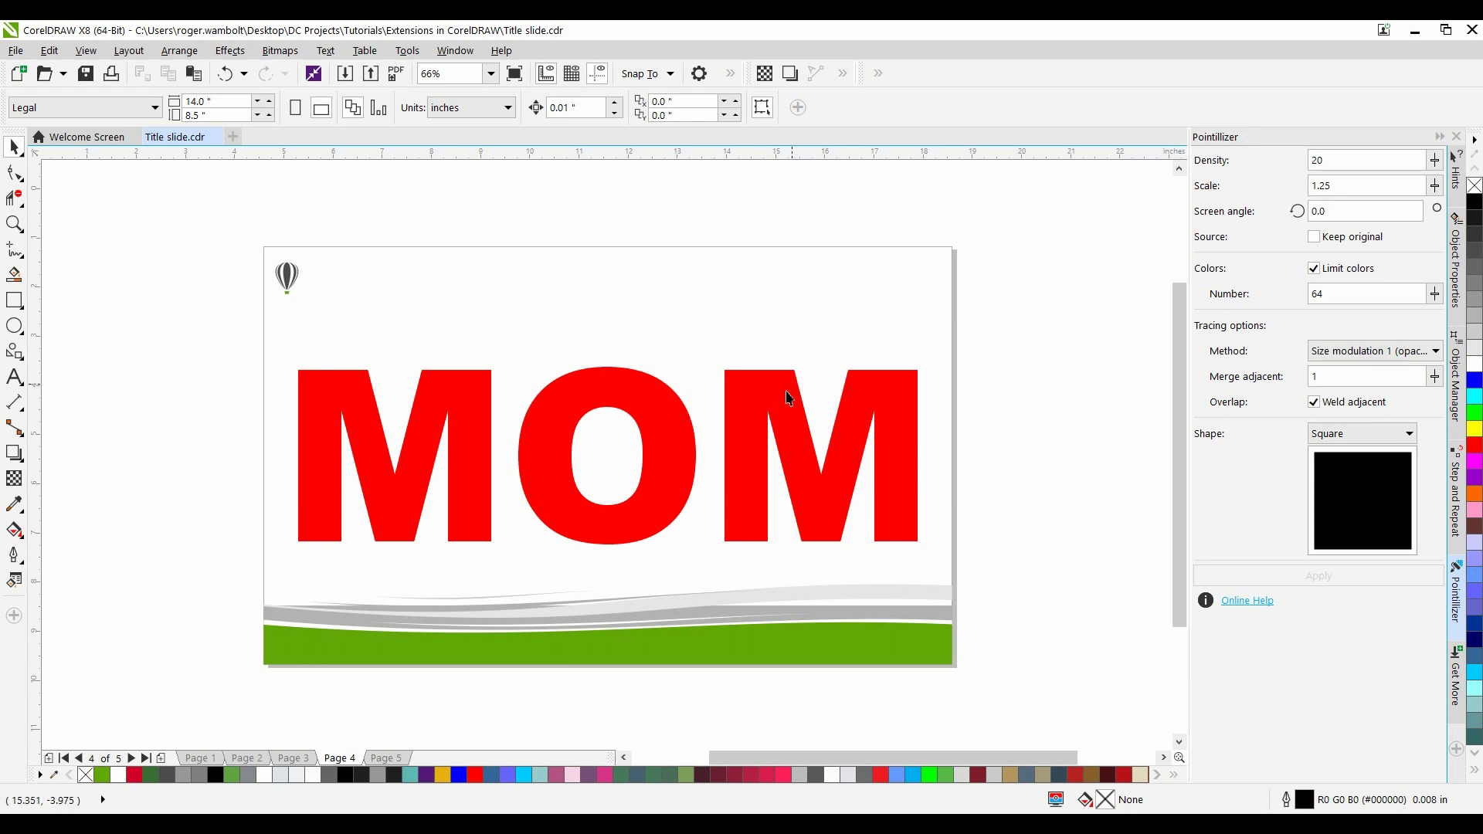
left_click(14, 352)
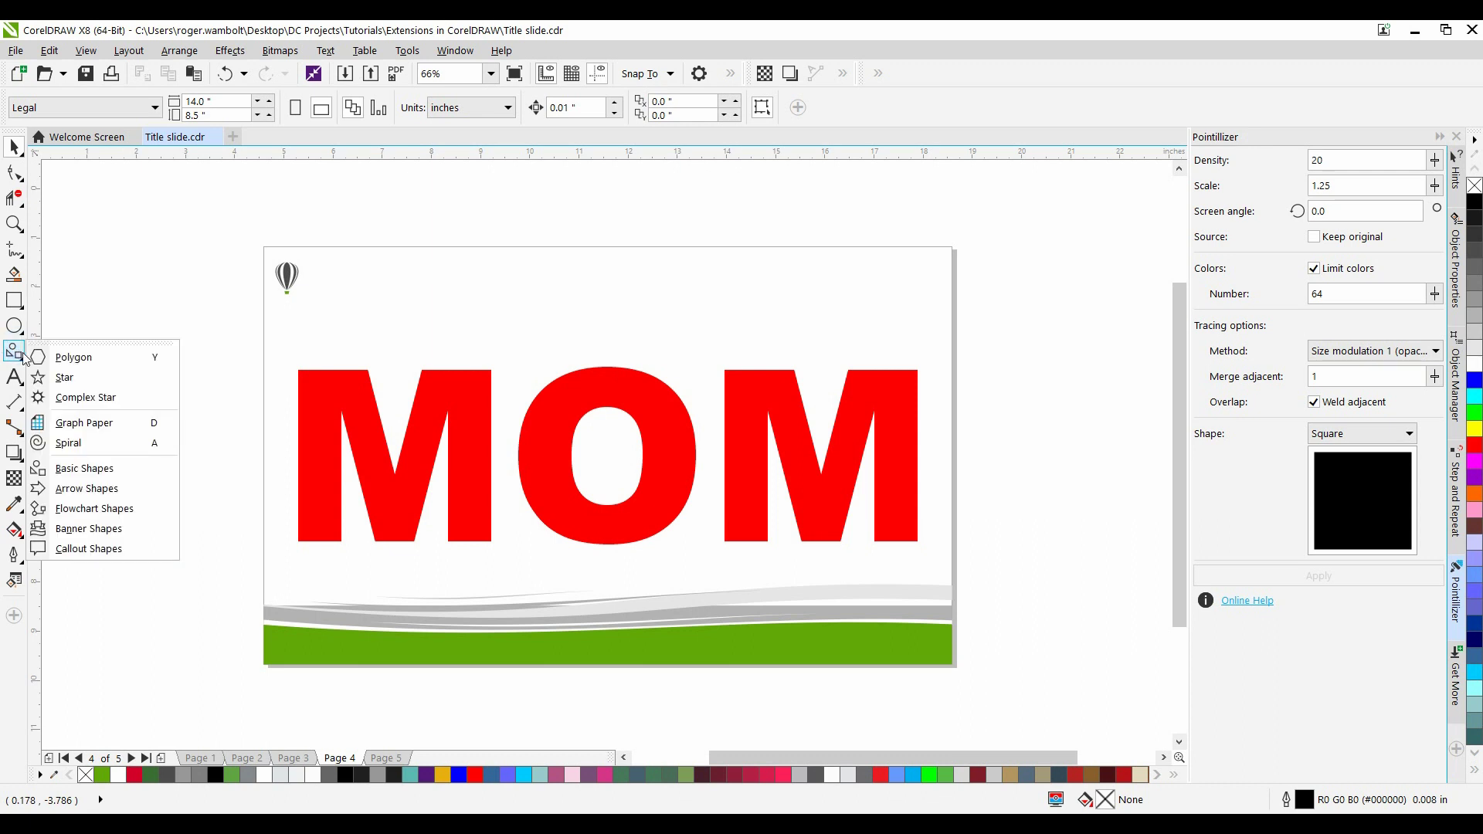
left_click(80, 469)
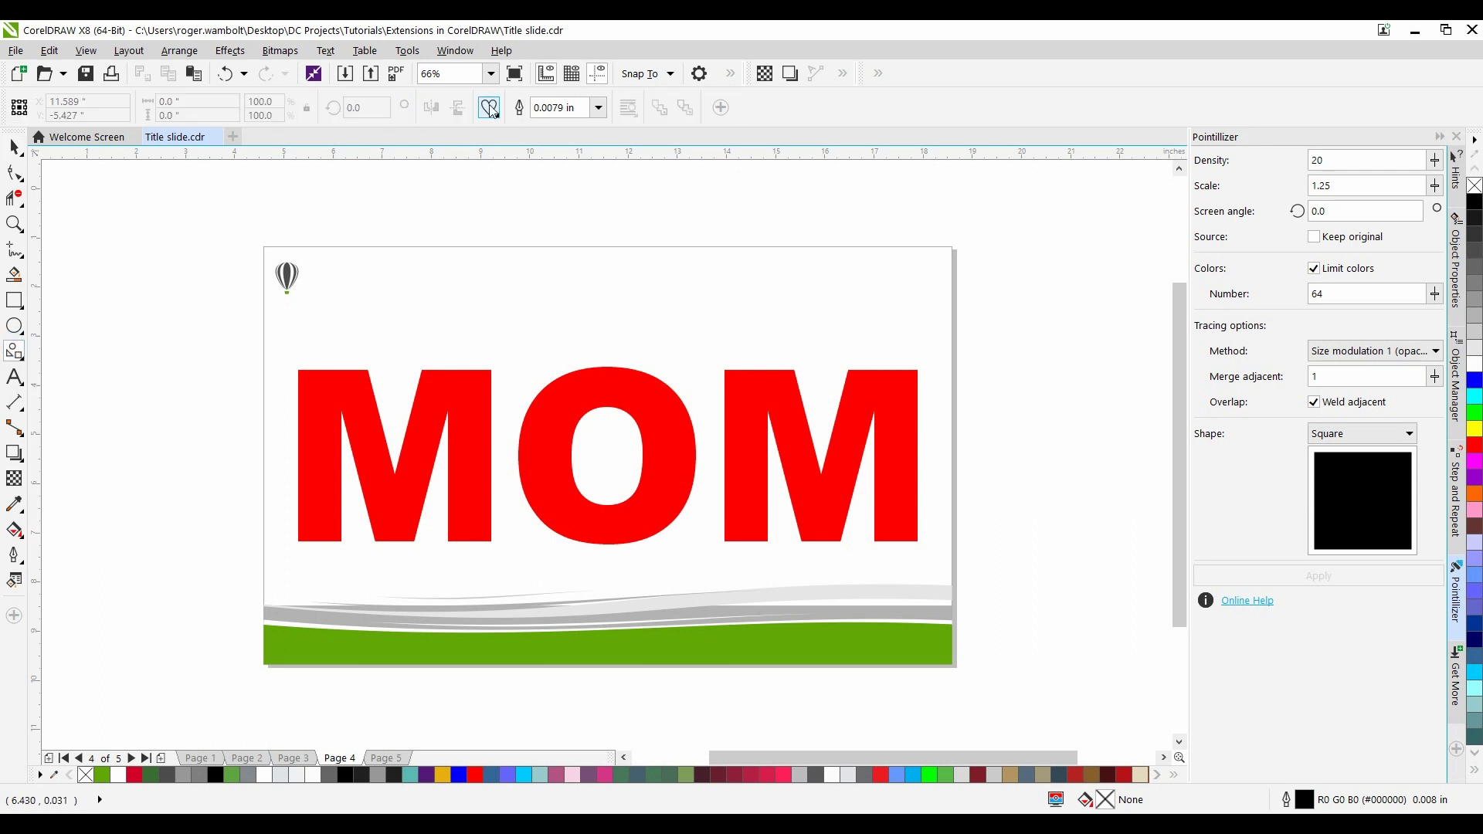
left_click(489, 107)
left_click(521, 188)
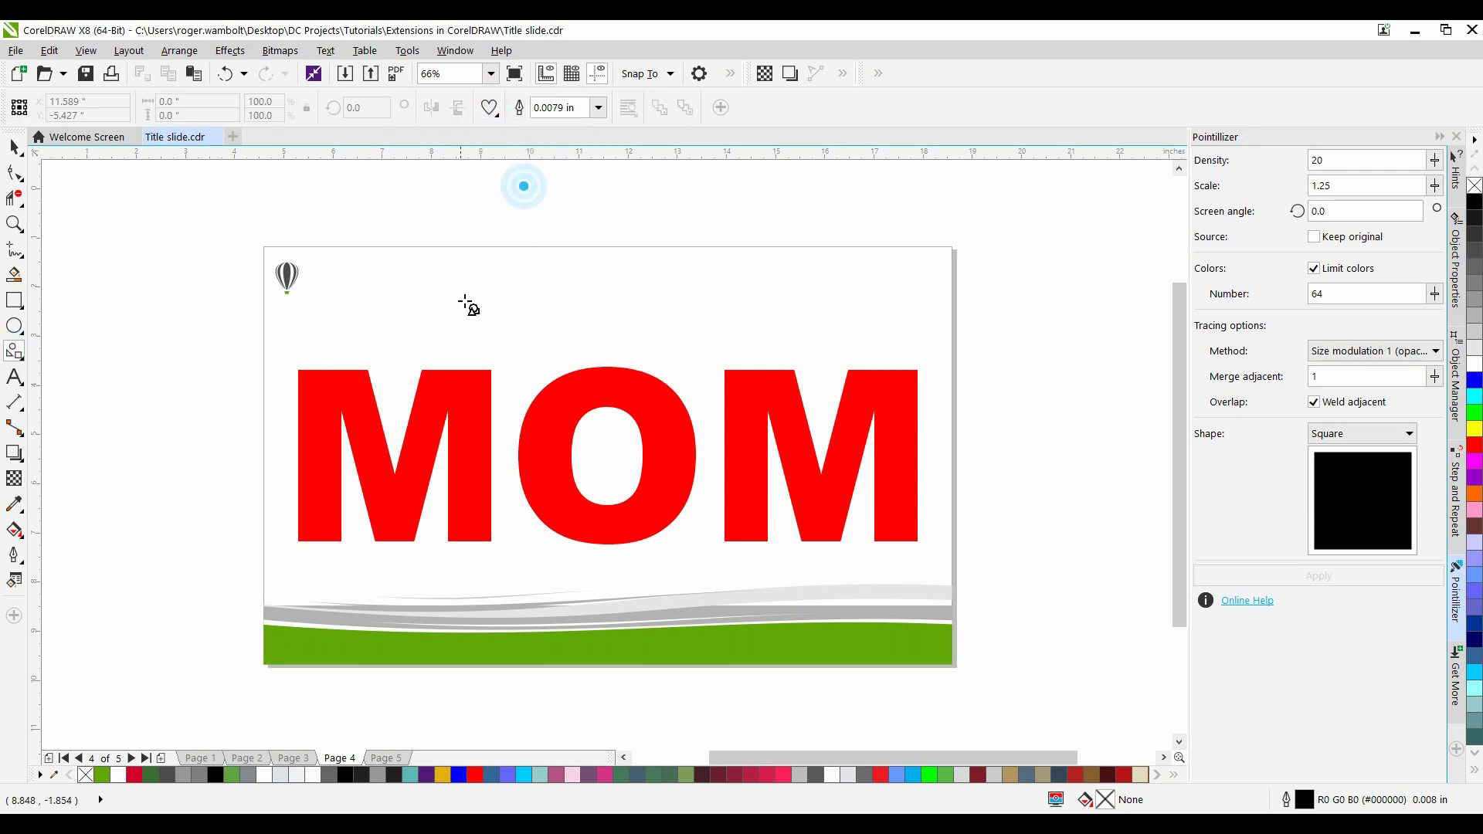
left_click_drag(416, 292, 471, 333)
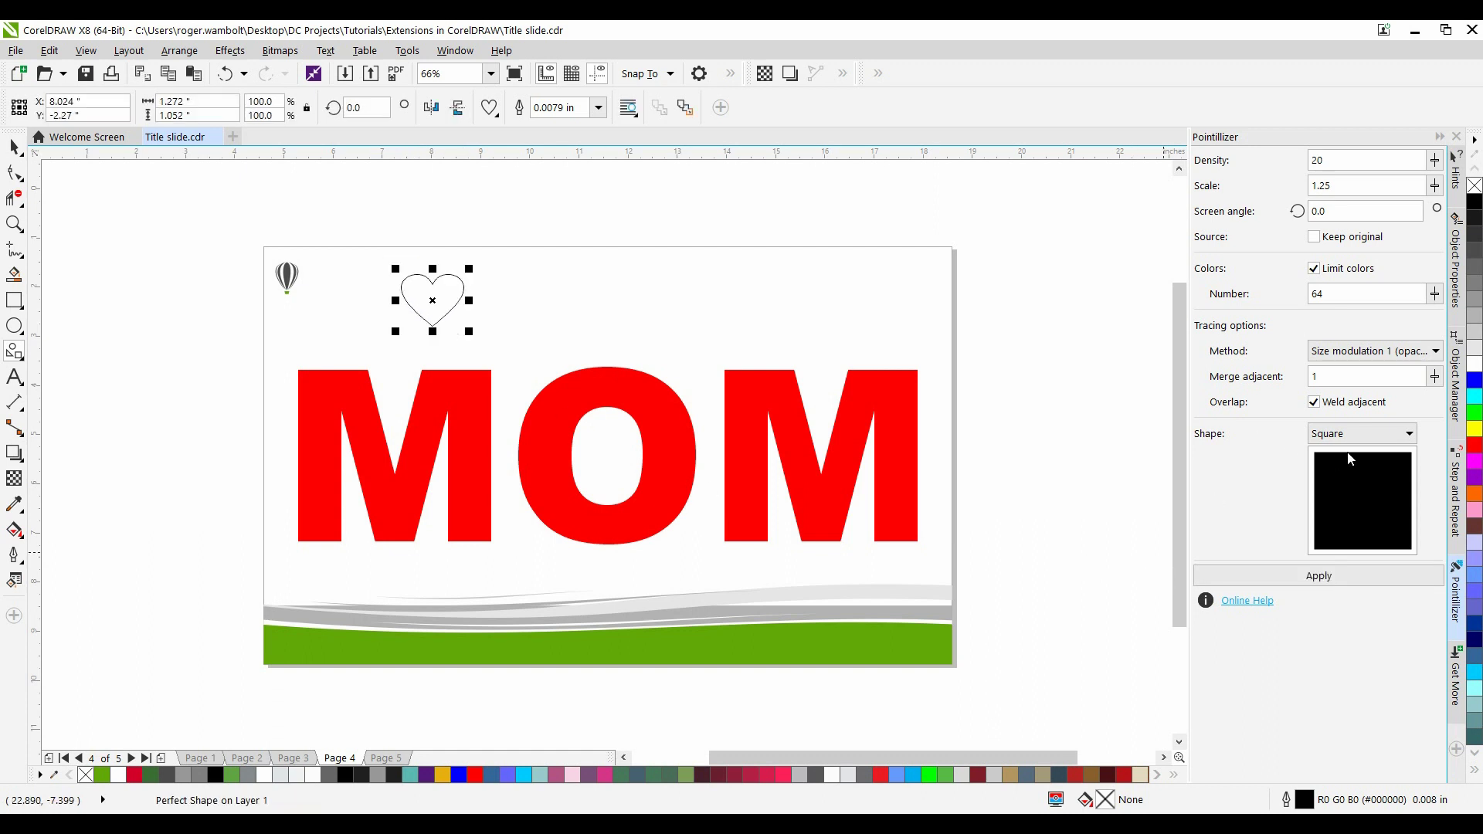
Set the Pointillizer shape to Custom using the heart, then apply it to the red MOM text.
left_click(1405, 434)
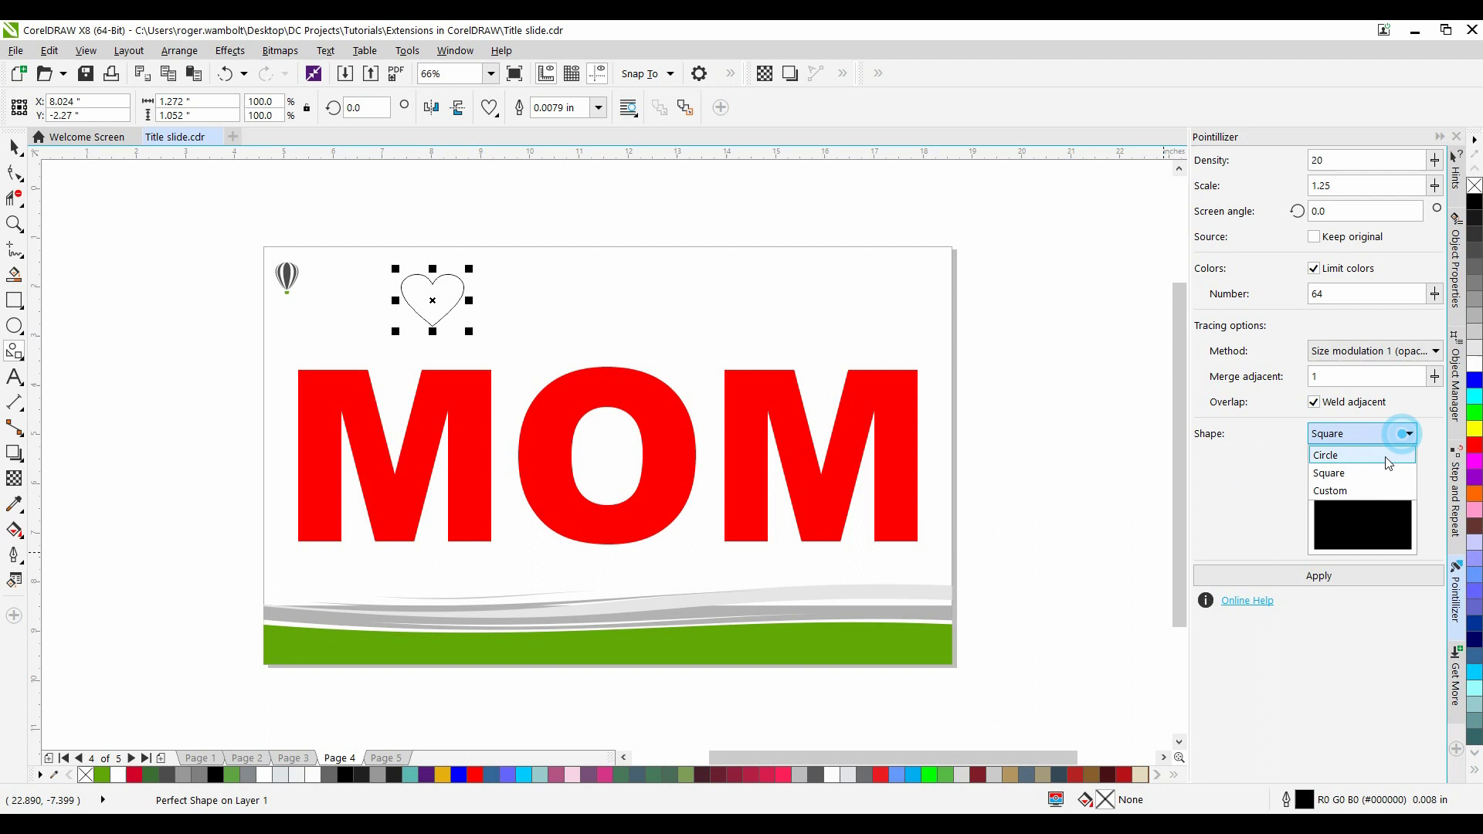
left_click(1361, 489)
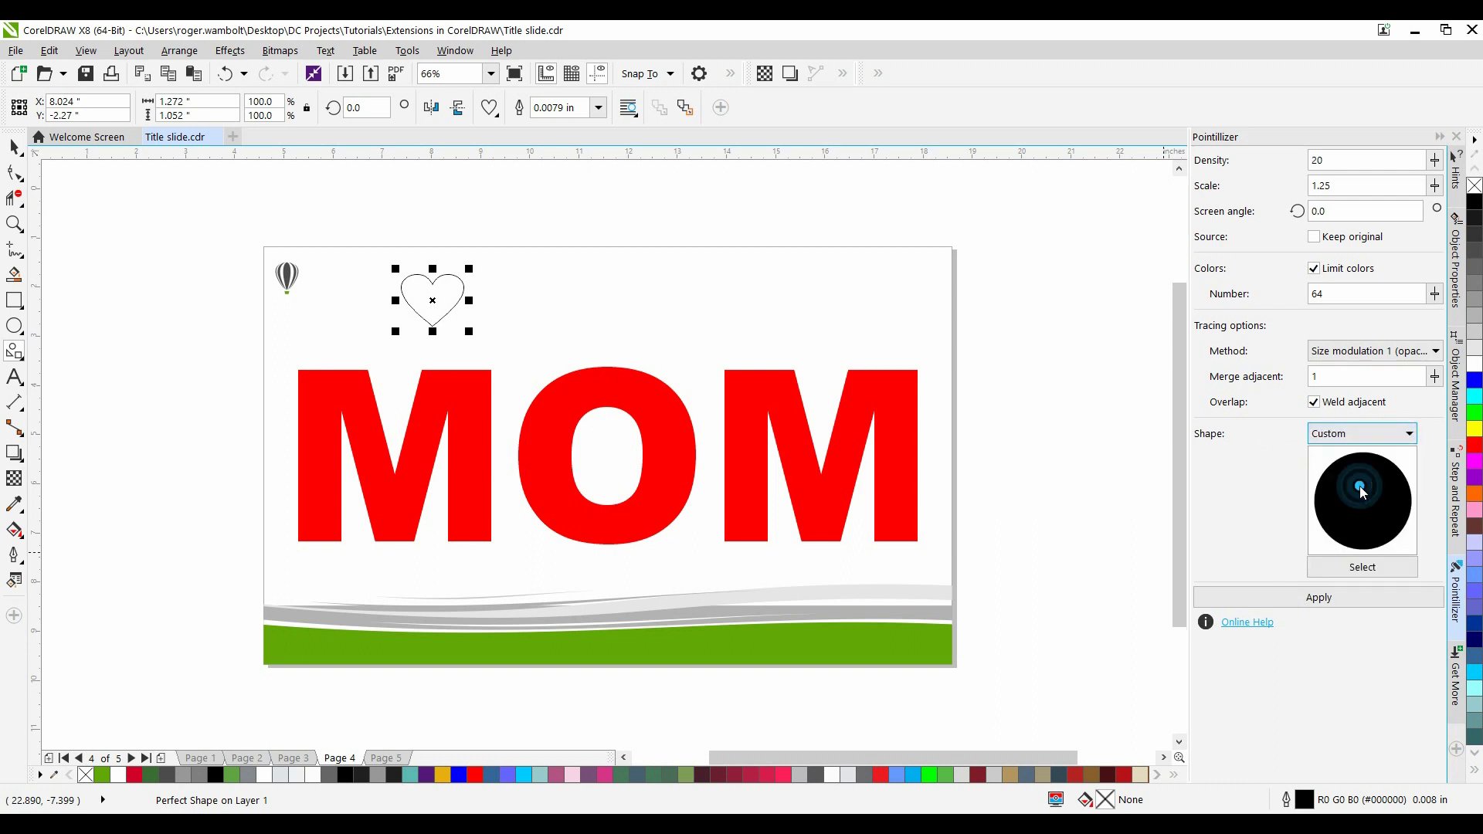
left_click(581, 397)
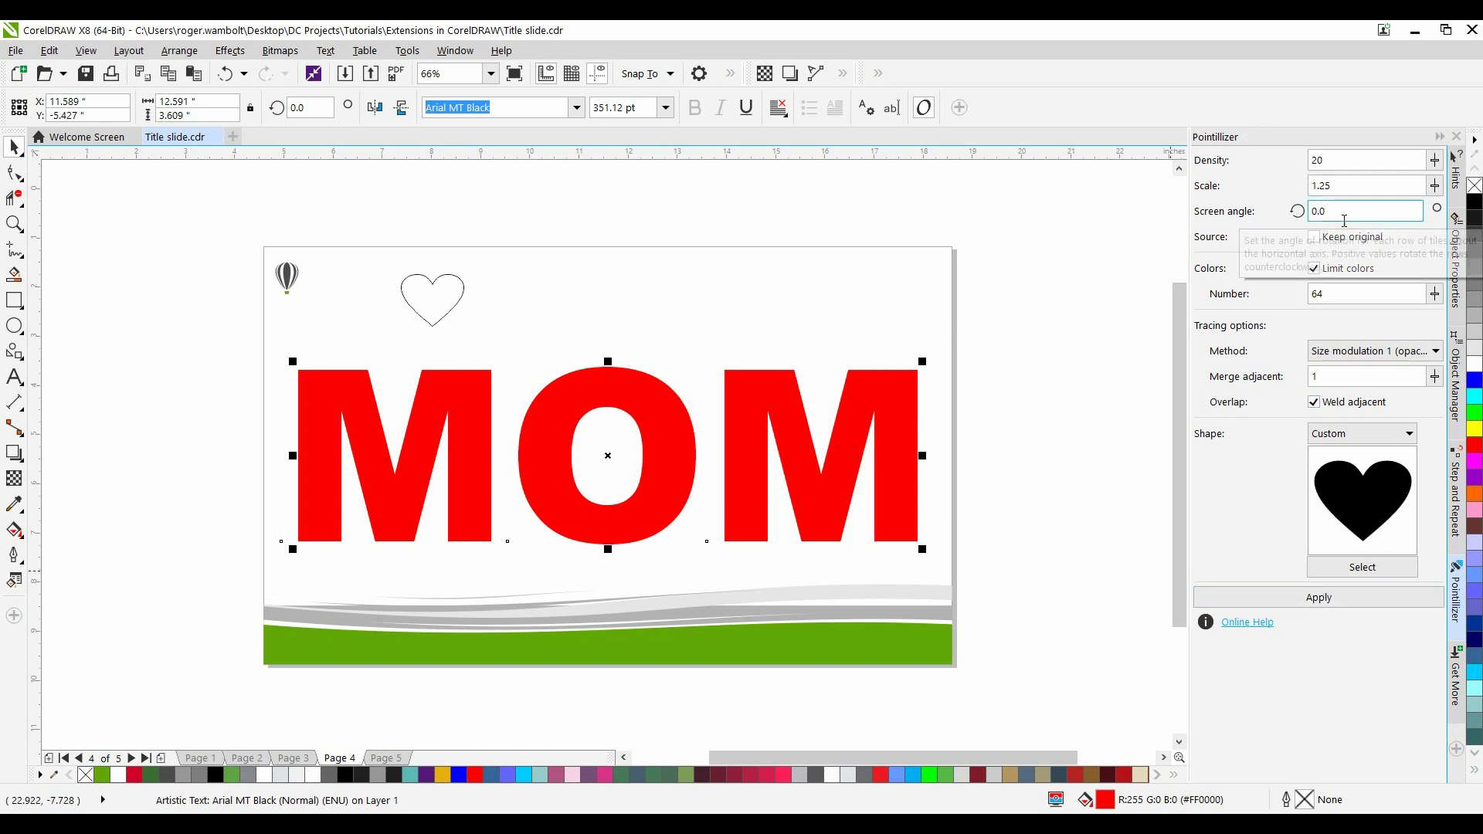
left_click(1300, 602)
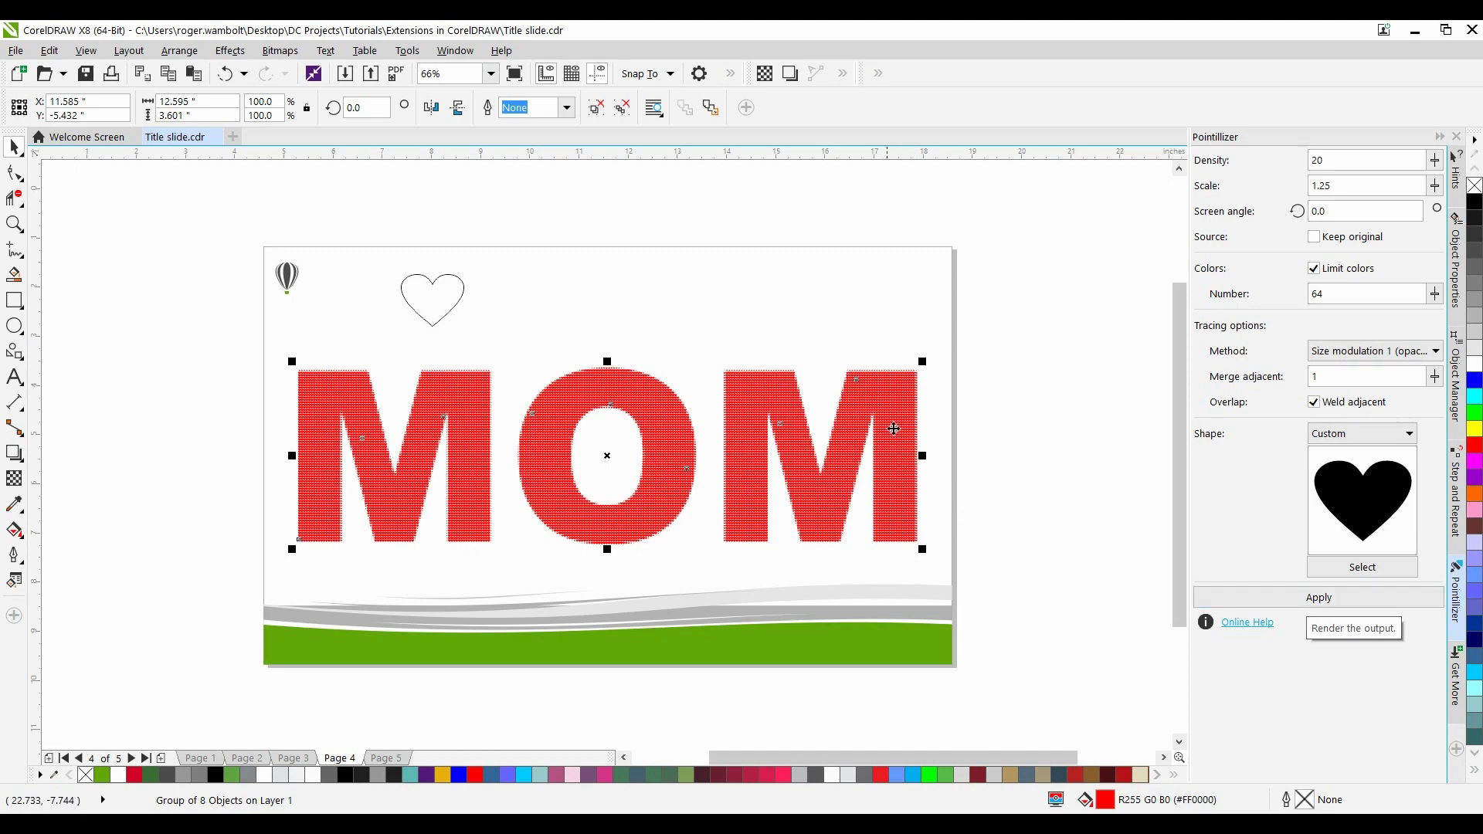
Undo the heart mosaic and reapply it with density 10, scale 1.0 and screen angle 30.
scroll(877, 389, "up", 5)
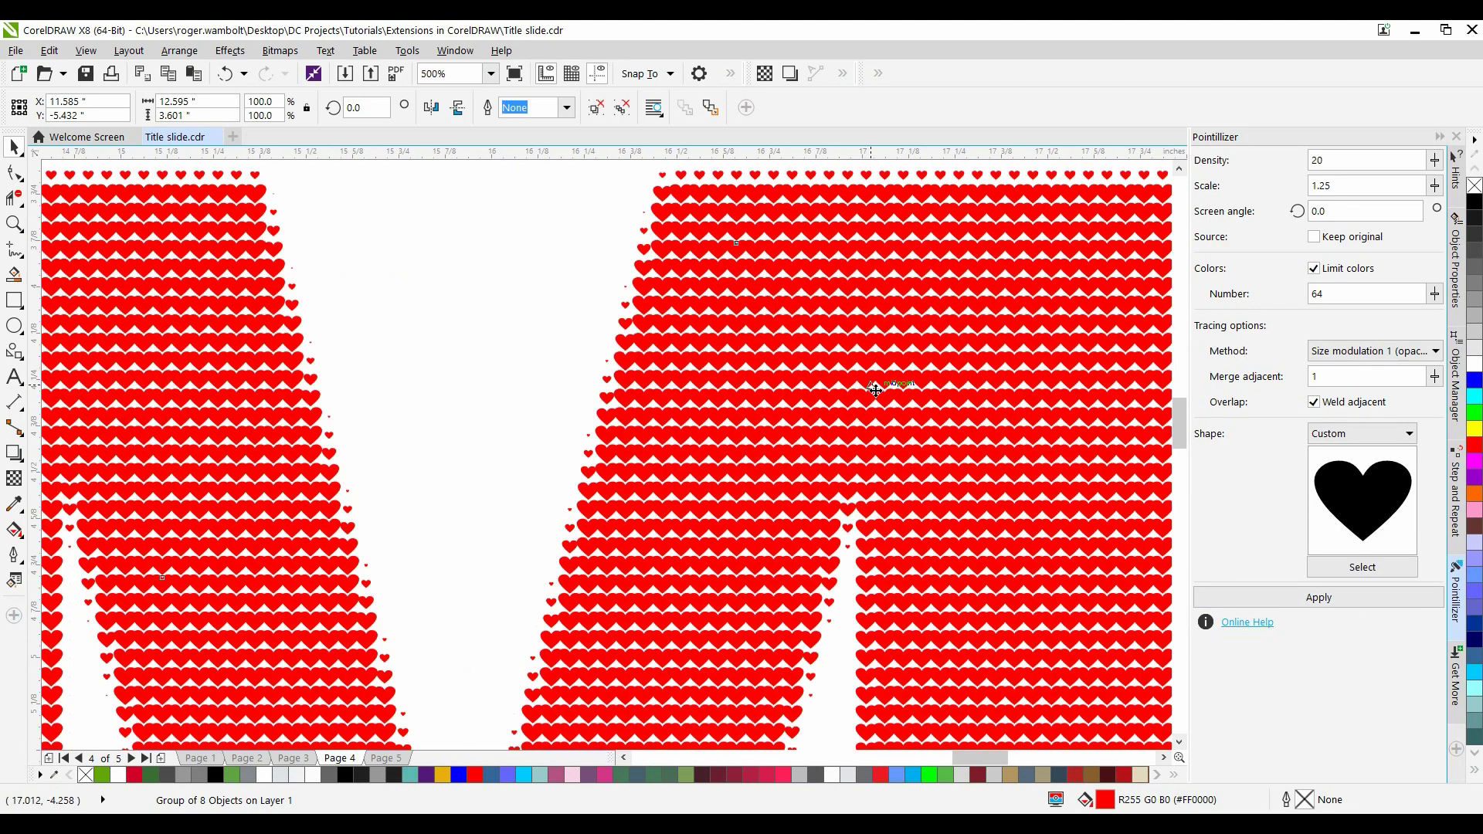
scroll(981, 459, "down", 4)
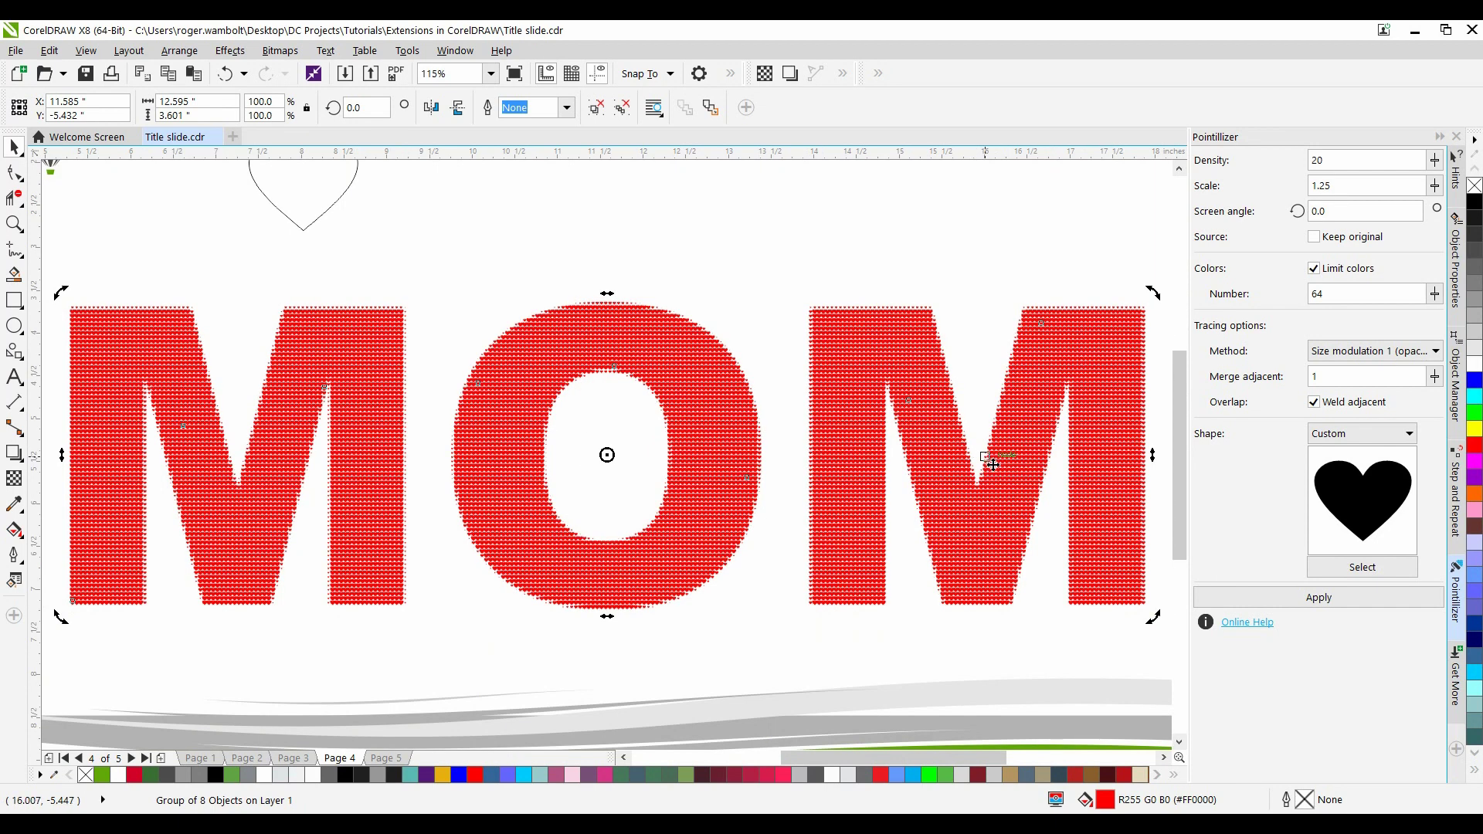
key("ctrl+z")
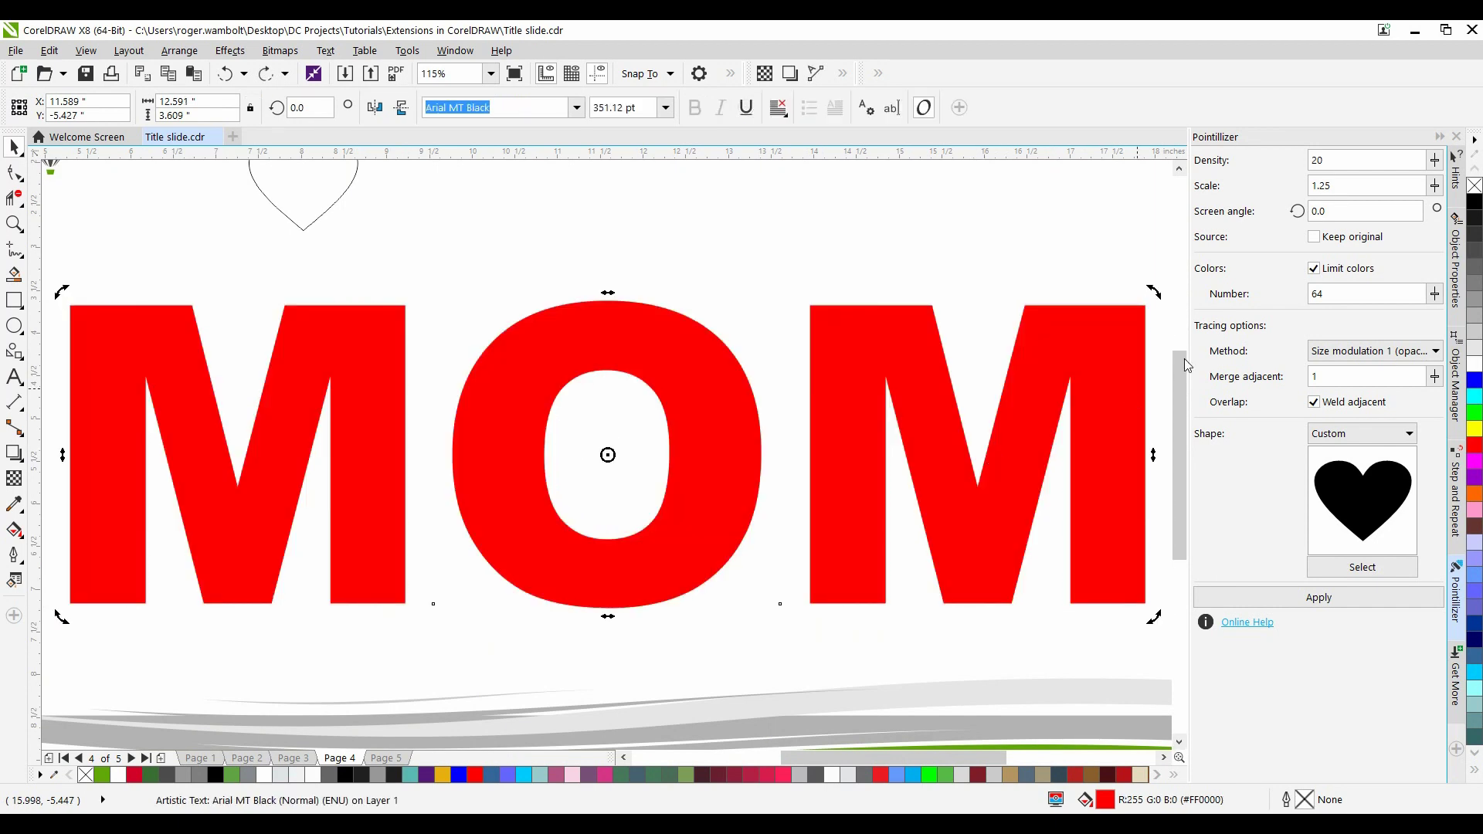
double_click(1335, 171)
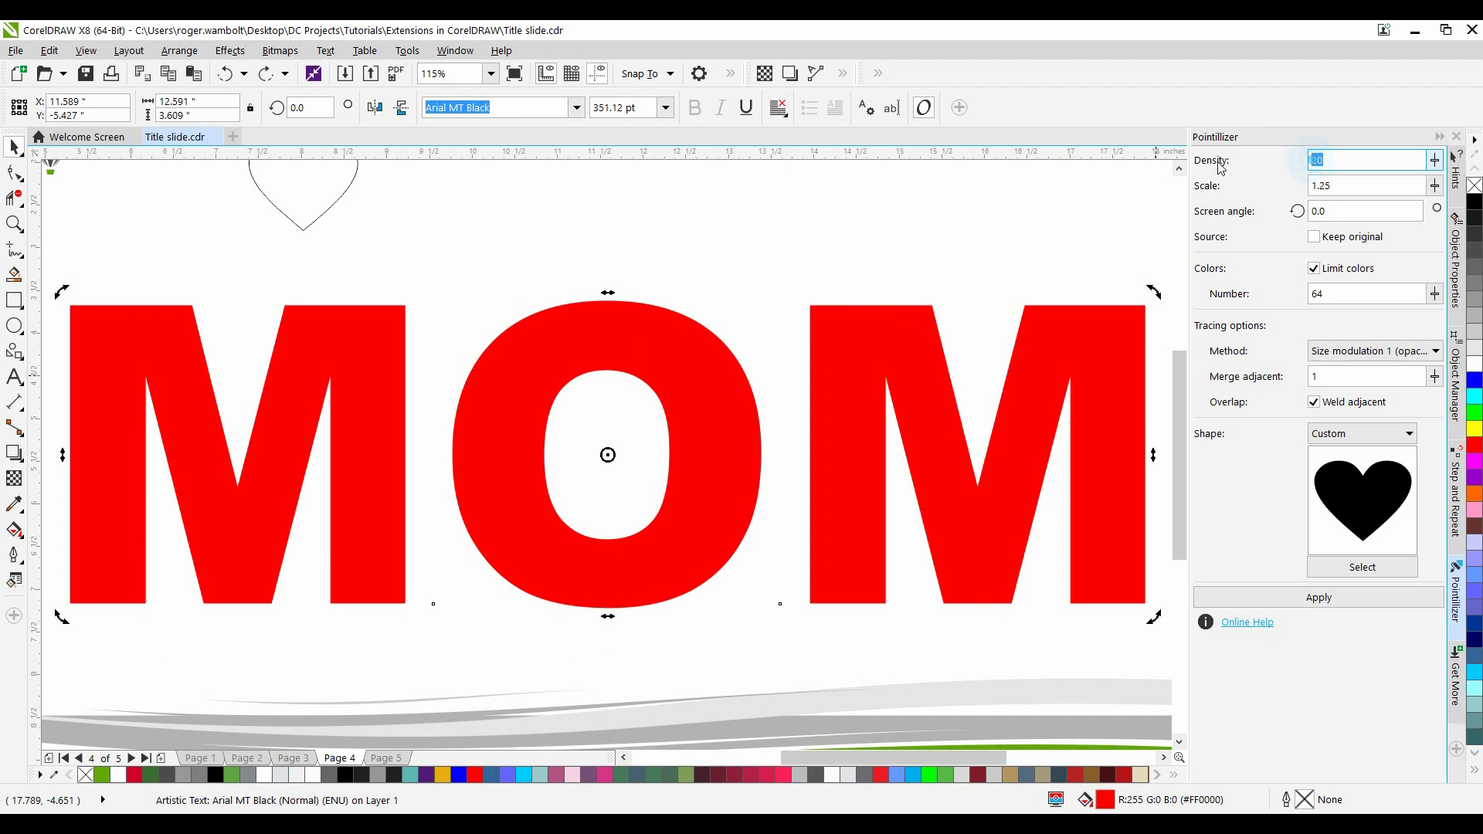
type("10")
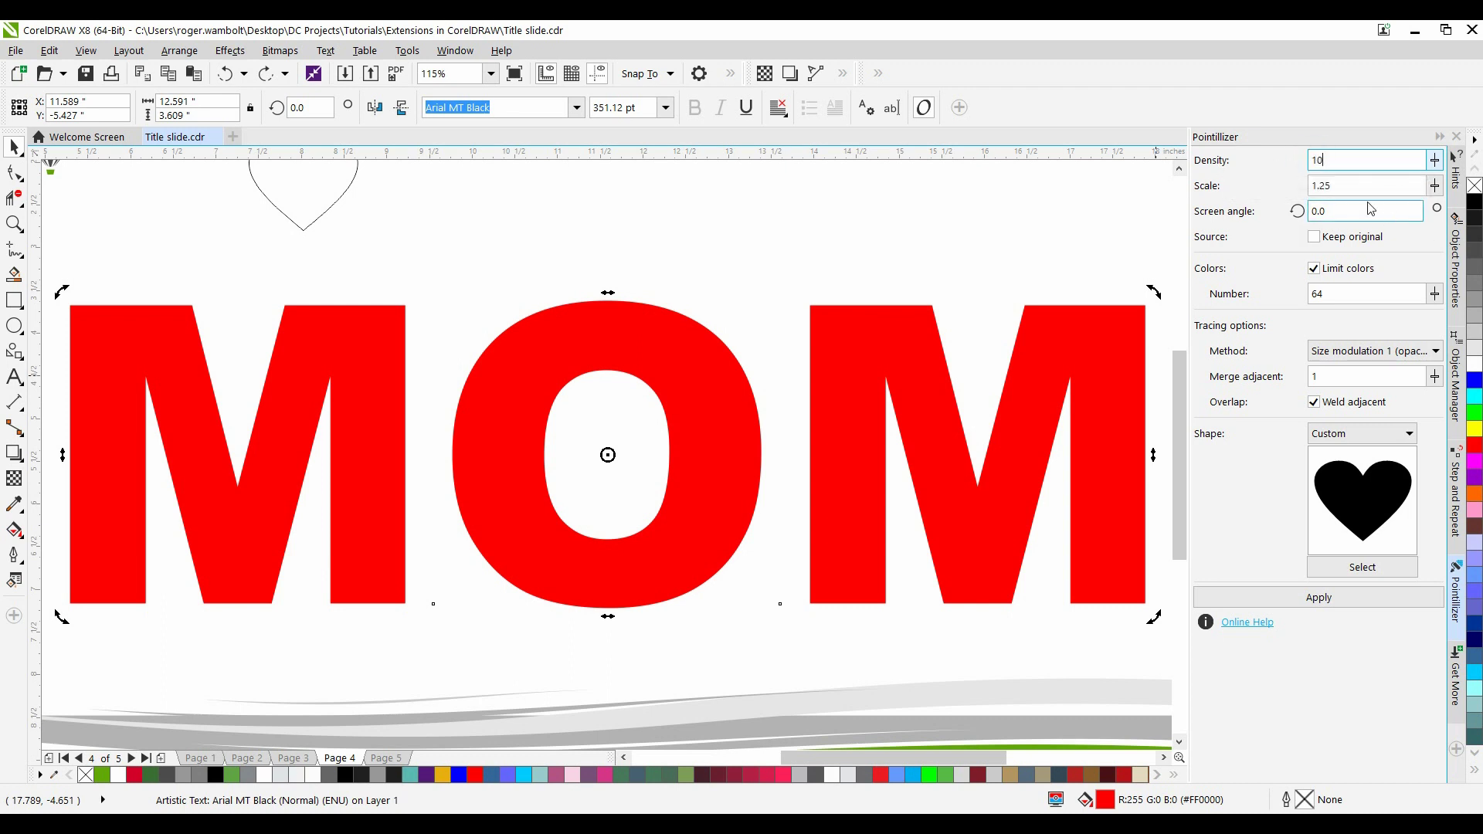
double_click(1346, 186)
type("1")
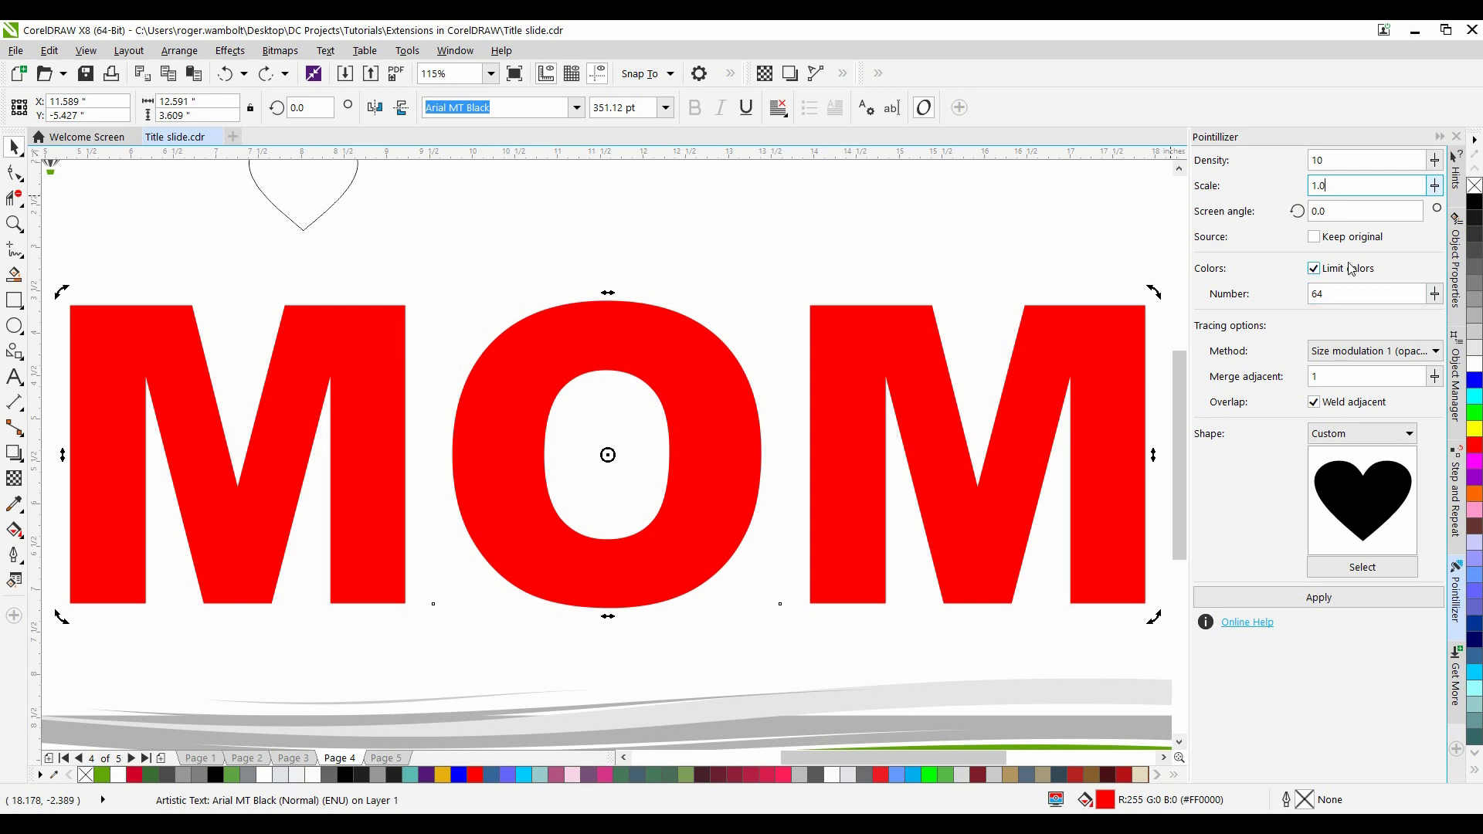
double_click(1355, 221)
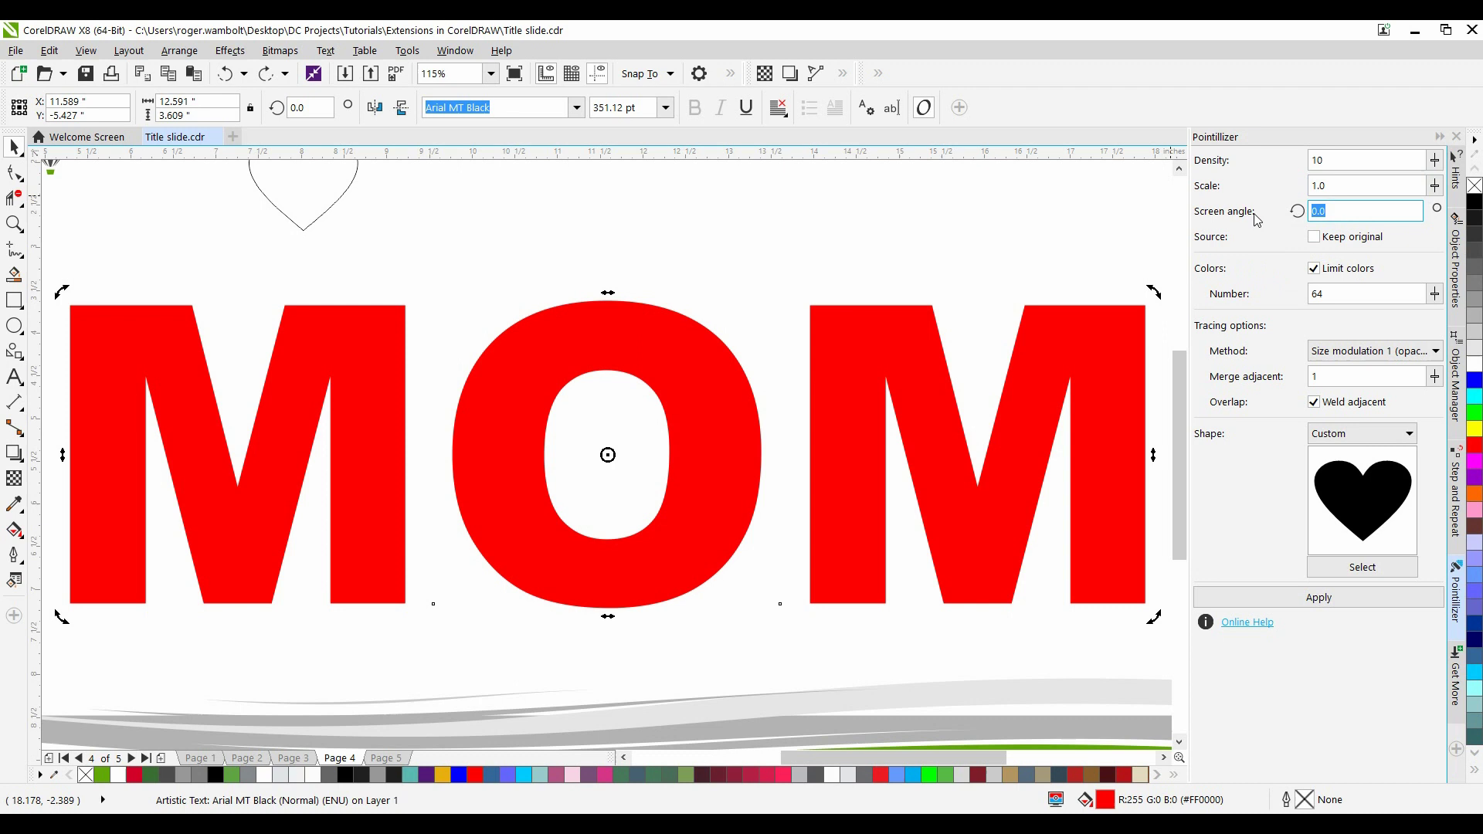
type("30")
left_click(1327, 599)
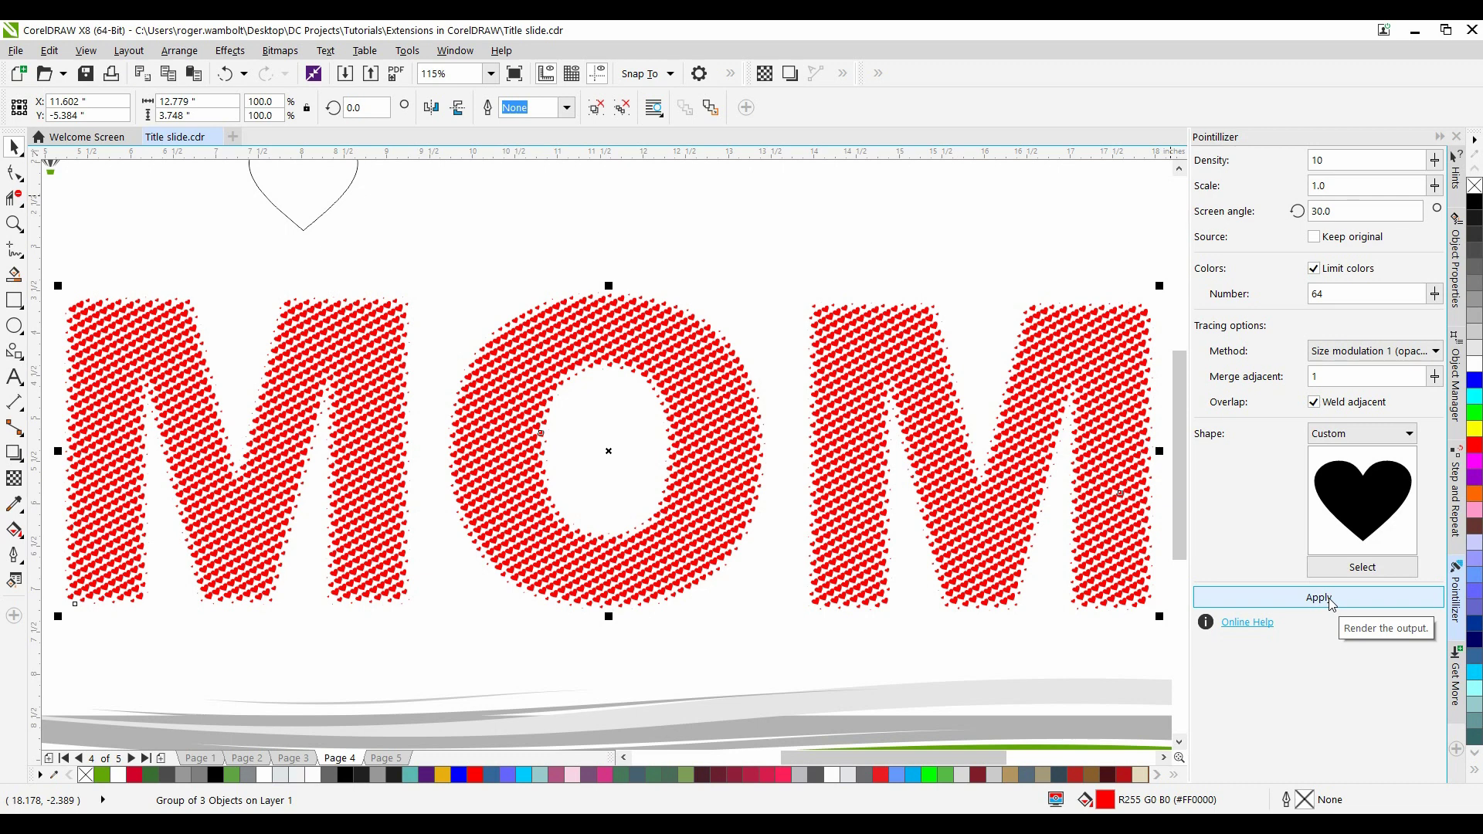
Undo, then reapply the MOM heart mosaic with Merge adjacent at 80 and deselect it.
key("ctrl+z")
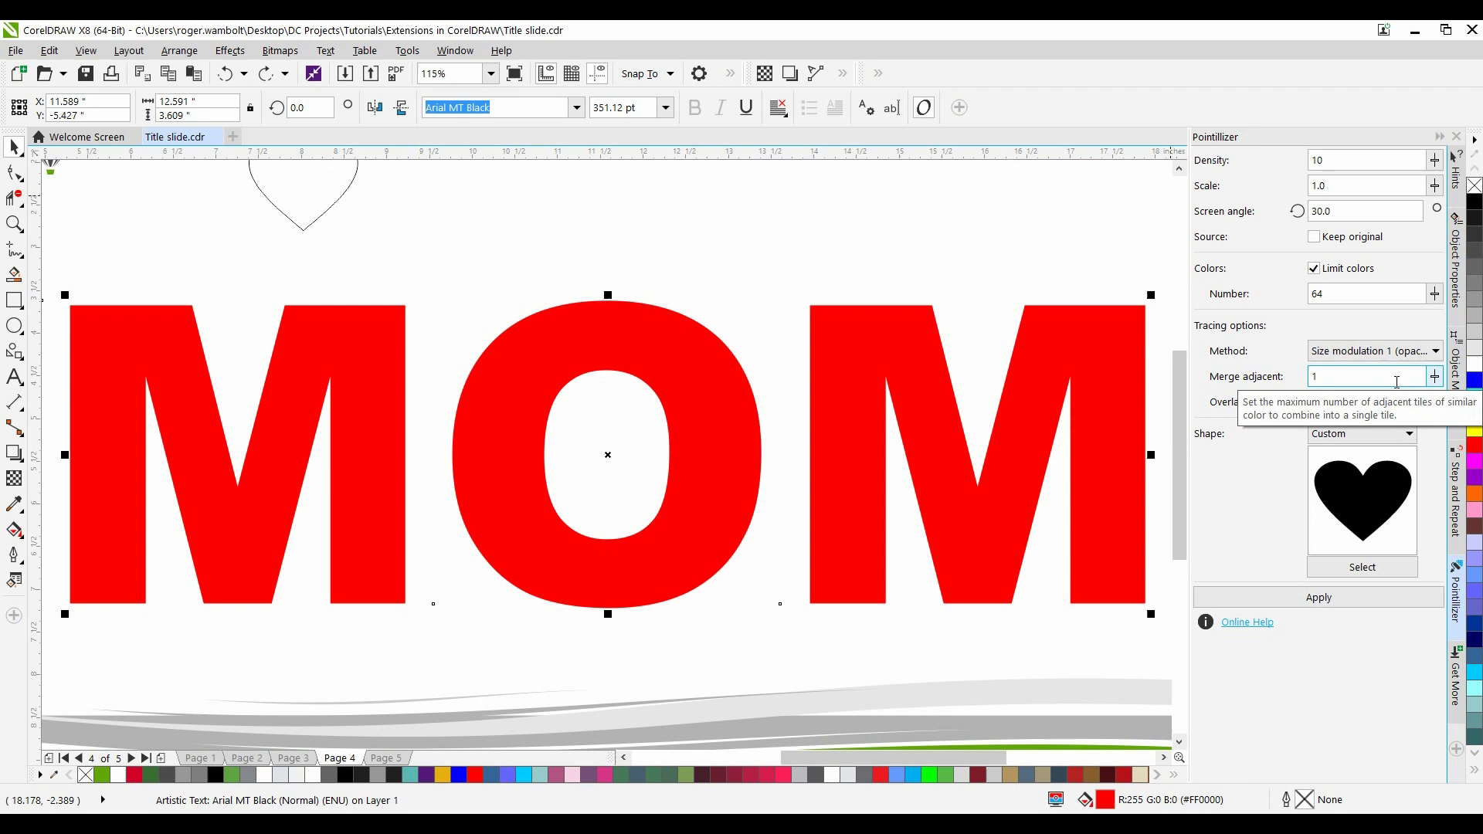
left_click(1435, 376)
left_click_drag(1458, 398, 1459, 382)
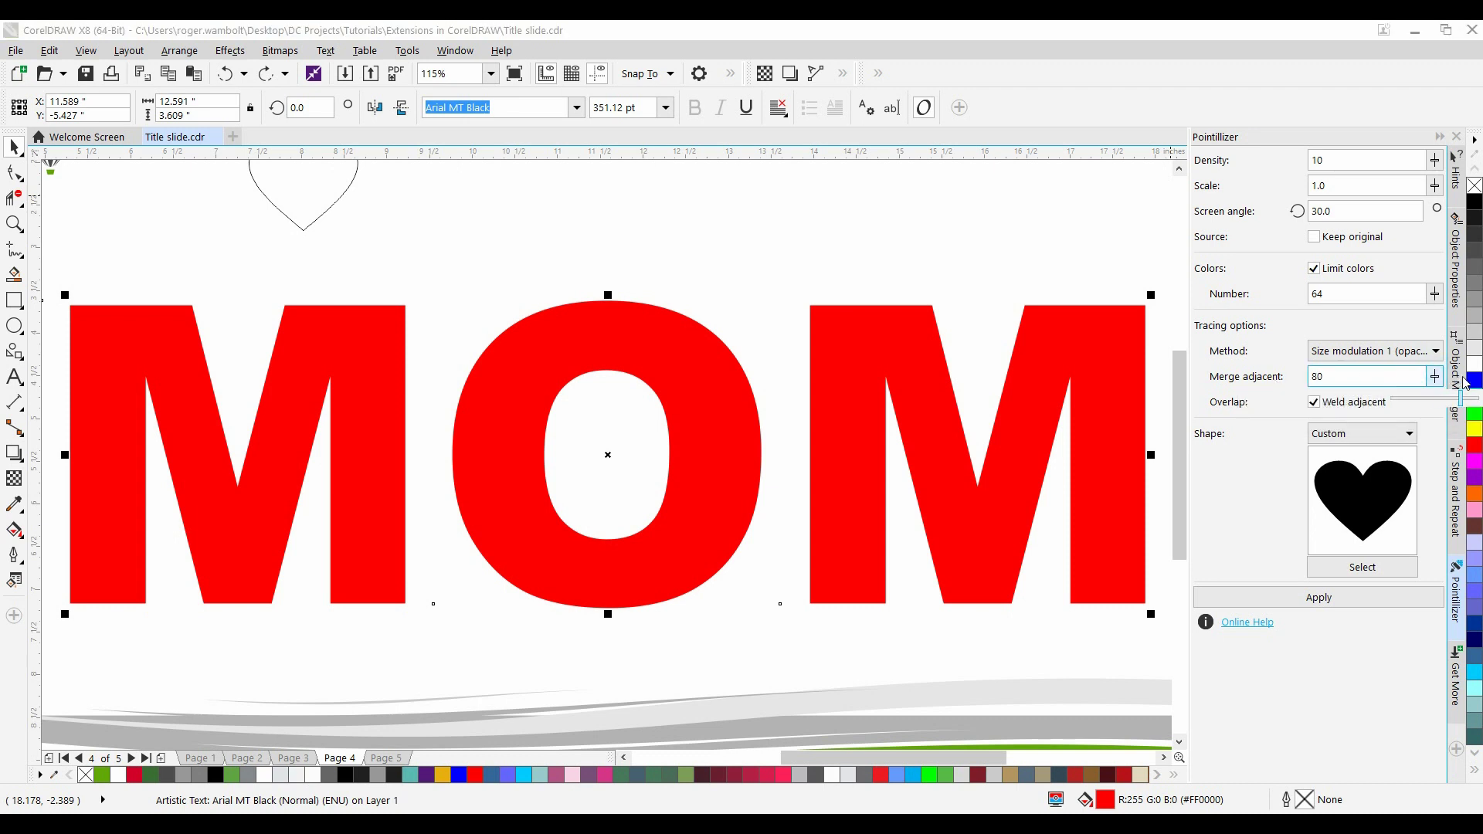
left_click(1328, 597)
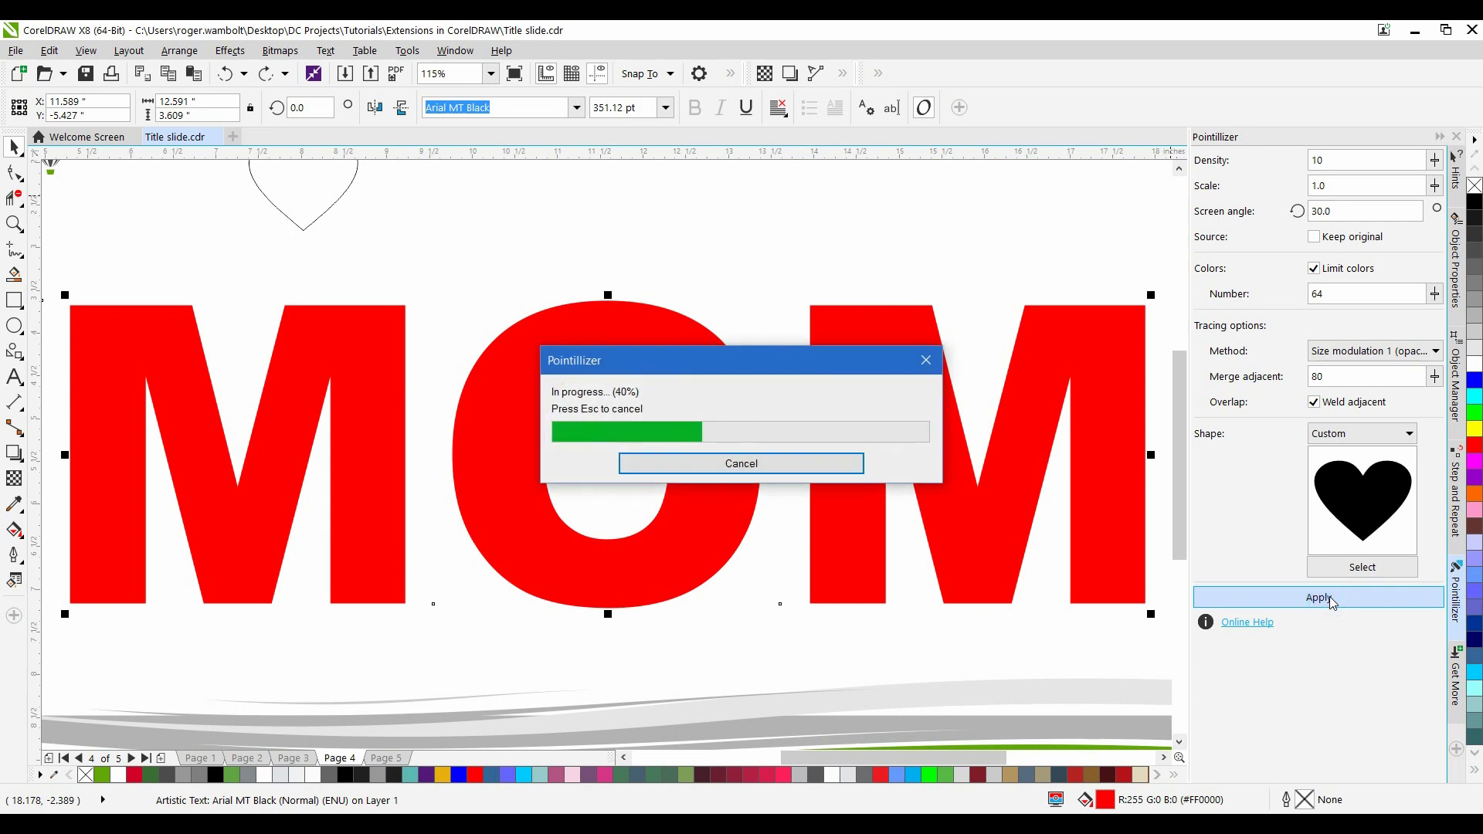
left_click(976, 266)
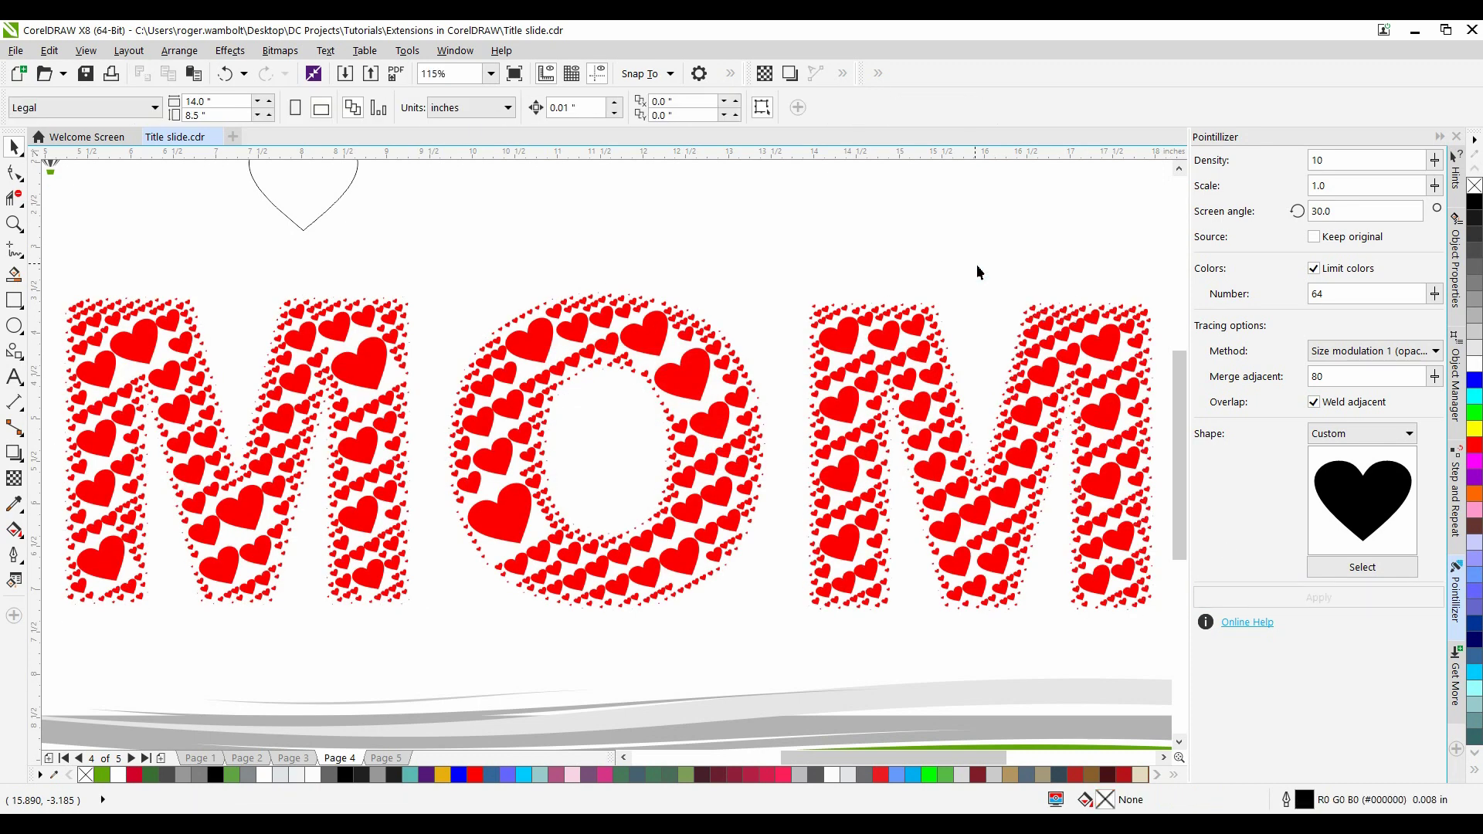
On page 5, apply Pointillizer with Circle tiles to the sailing ship, giving 59 grouped dots.
left_click(399, 757)
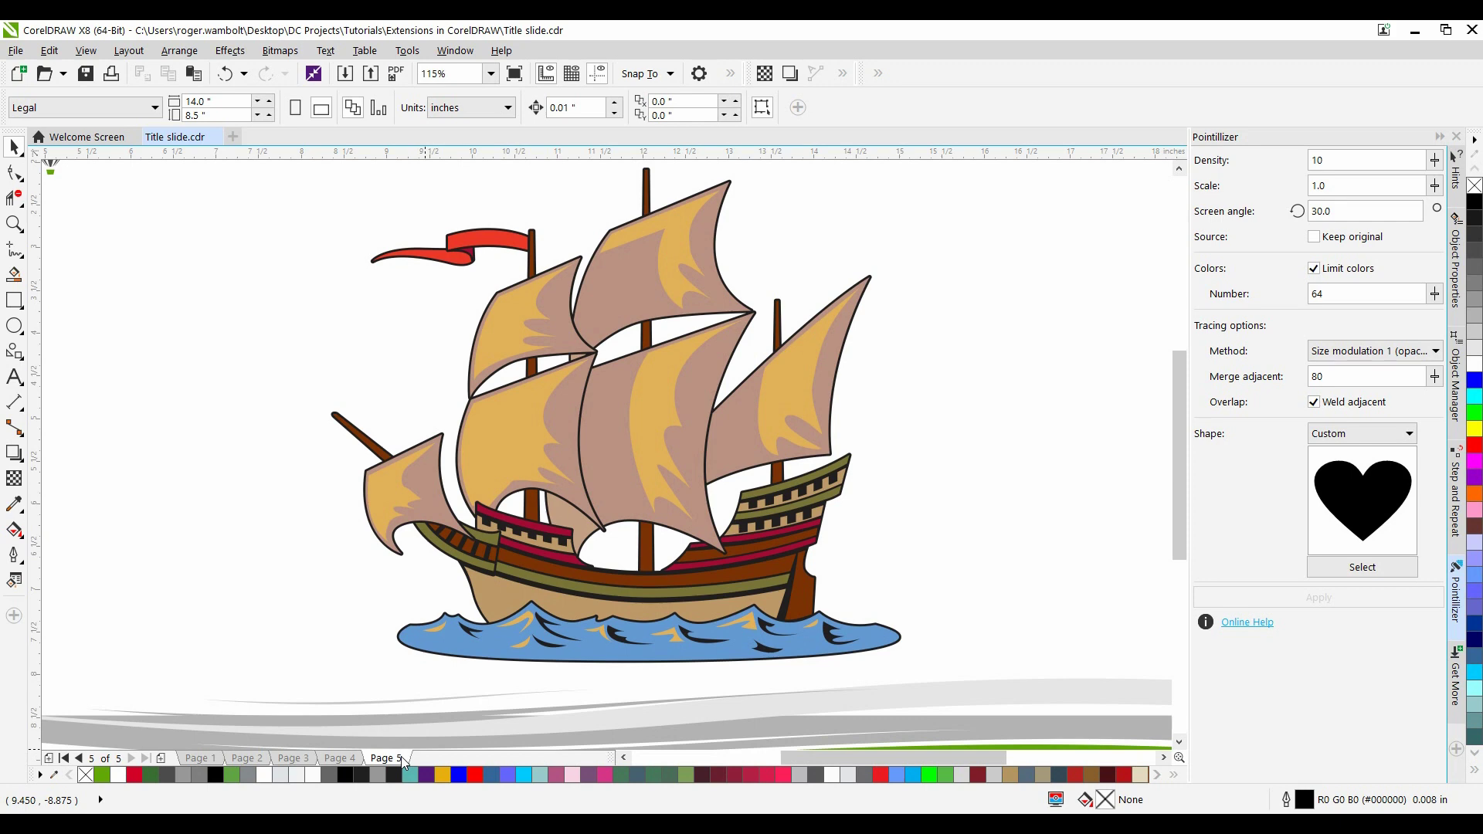
key("shift+F4")
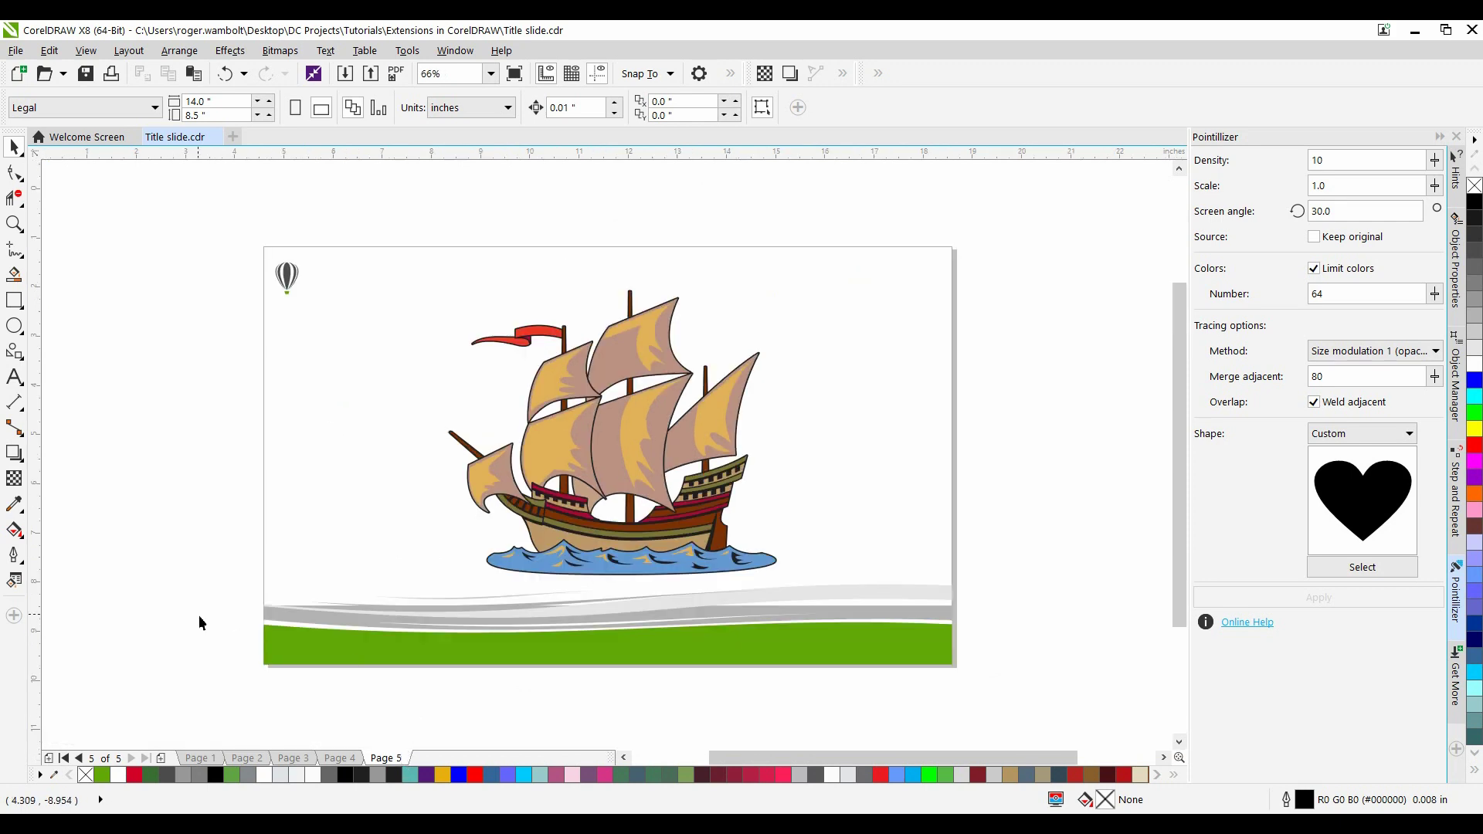
left_click(645, 361)
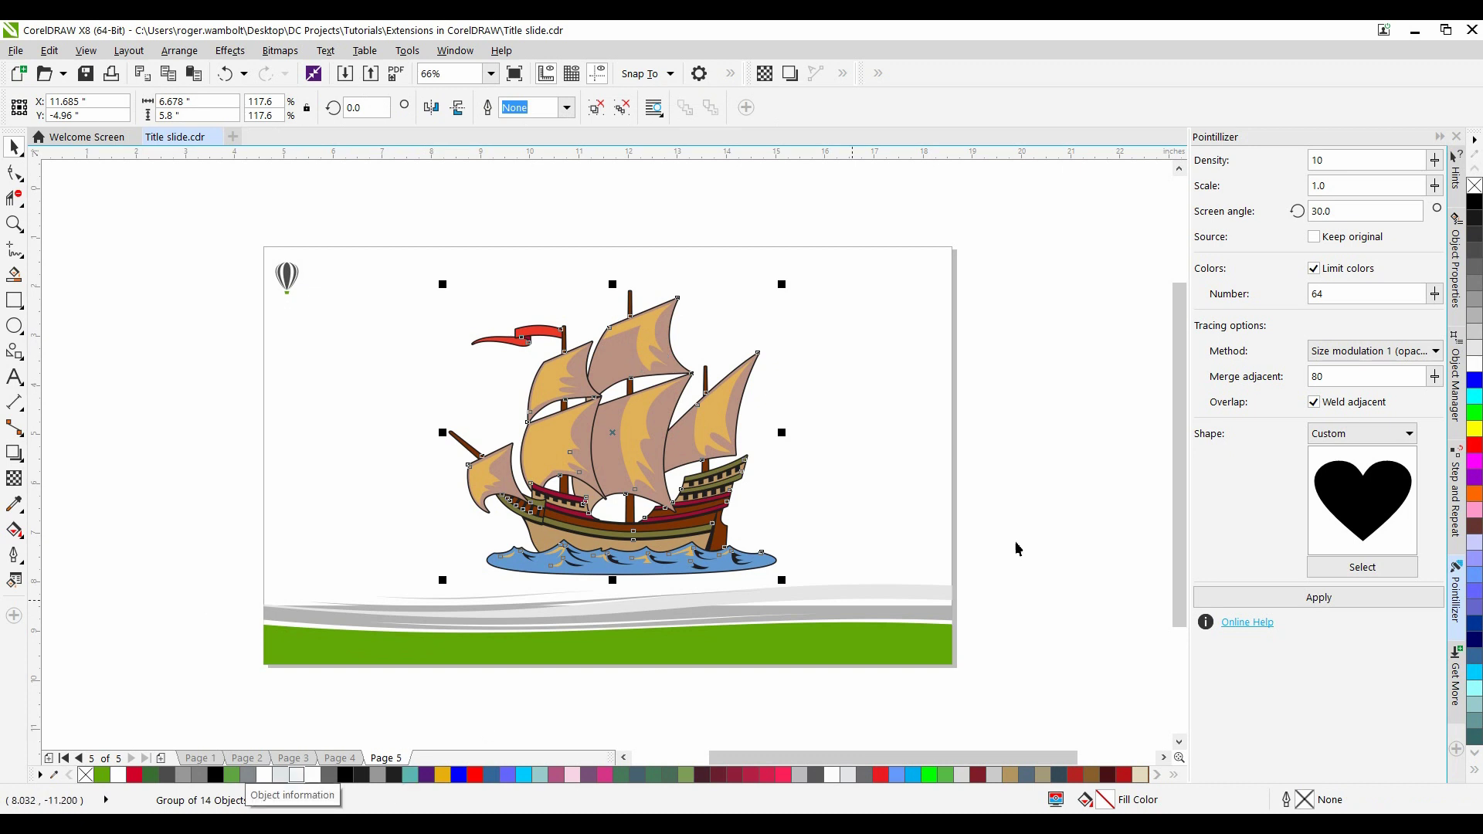
left_click(1344, 433)
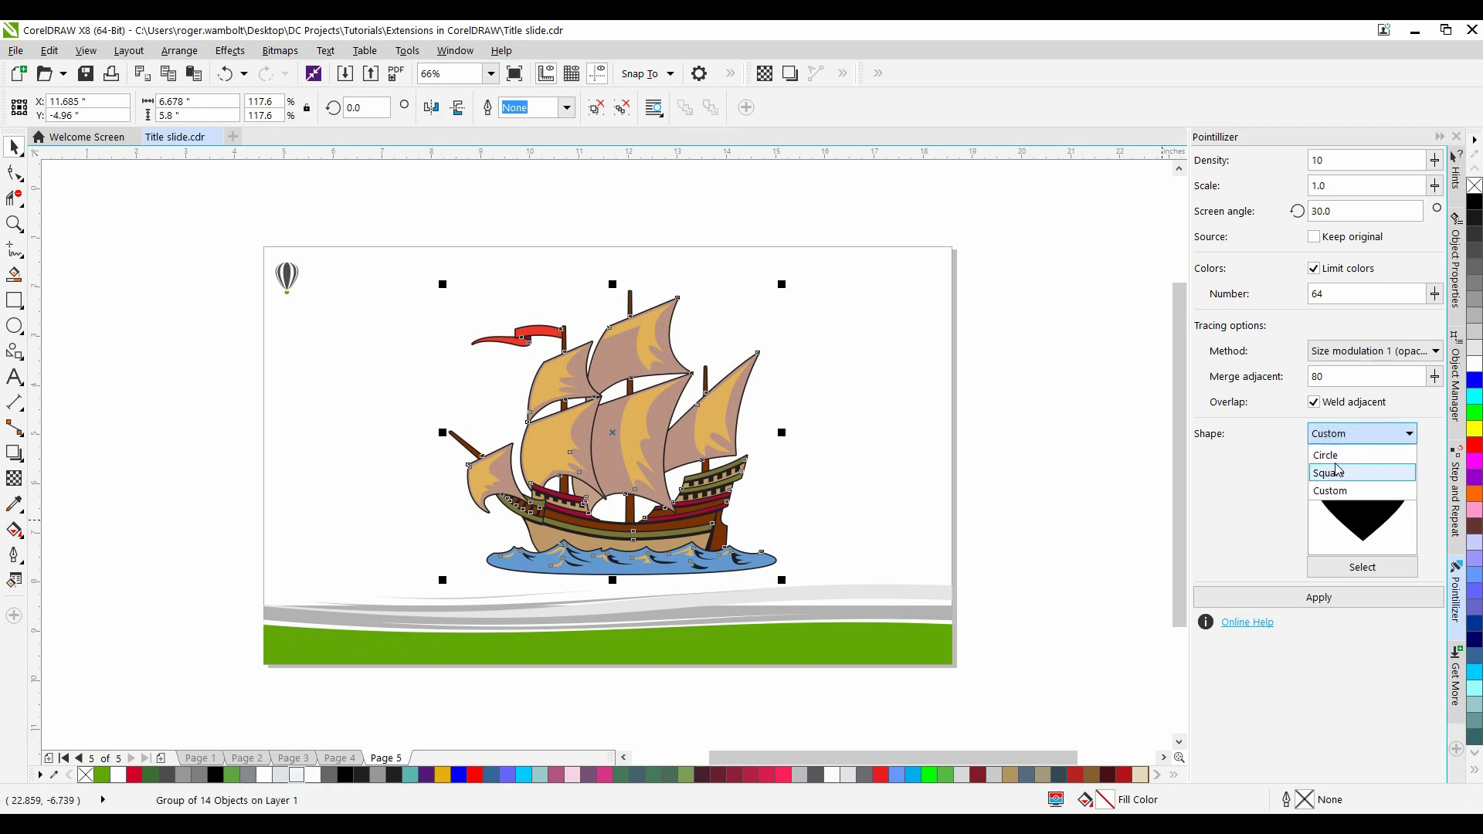
left_click(1339, 461)
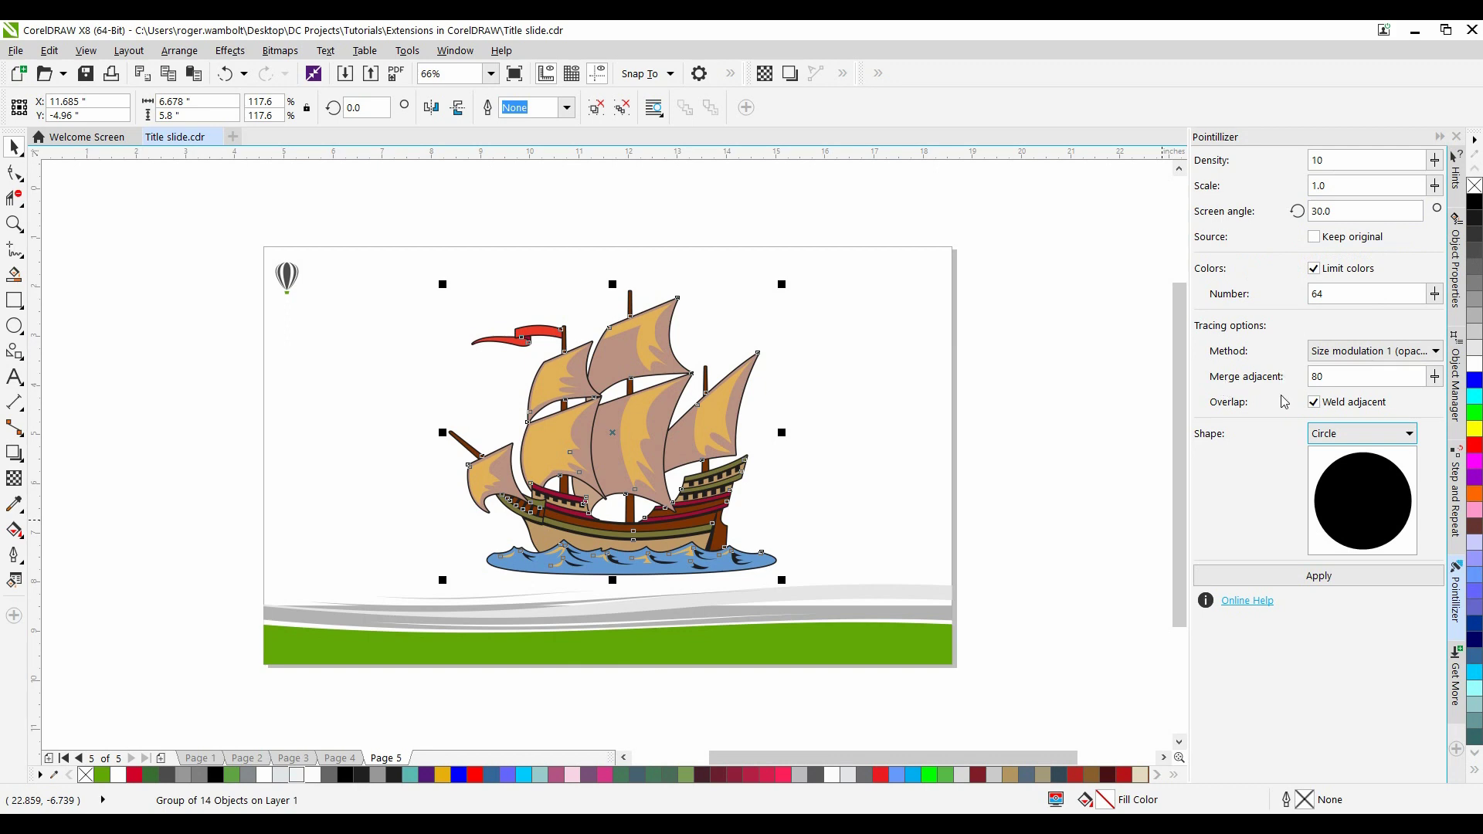
left_click(1302, 576)
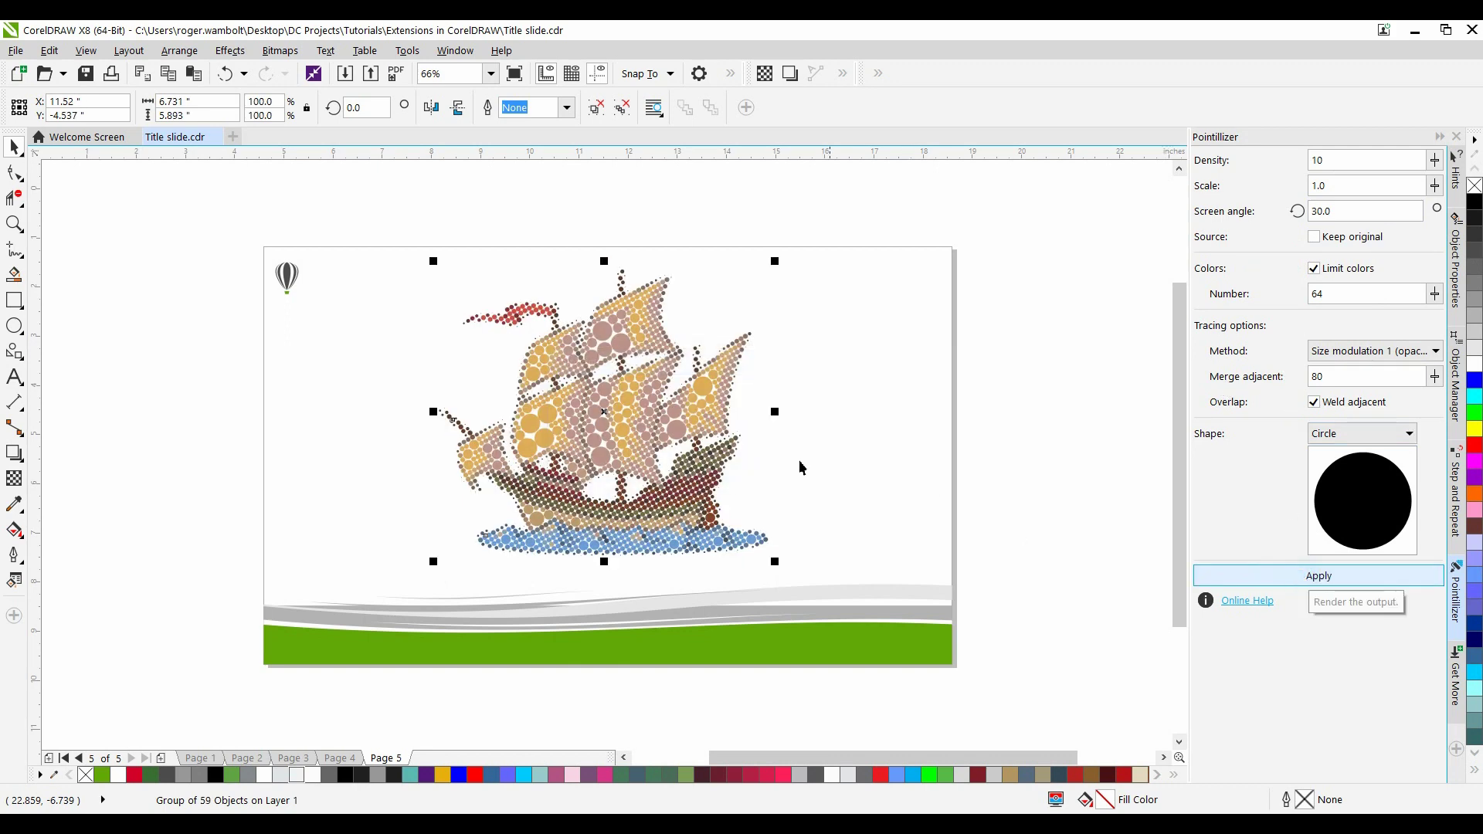
scroll(711, 429, "up", 3)
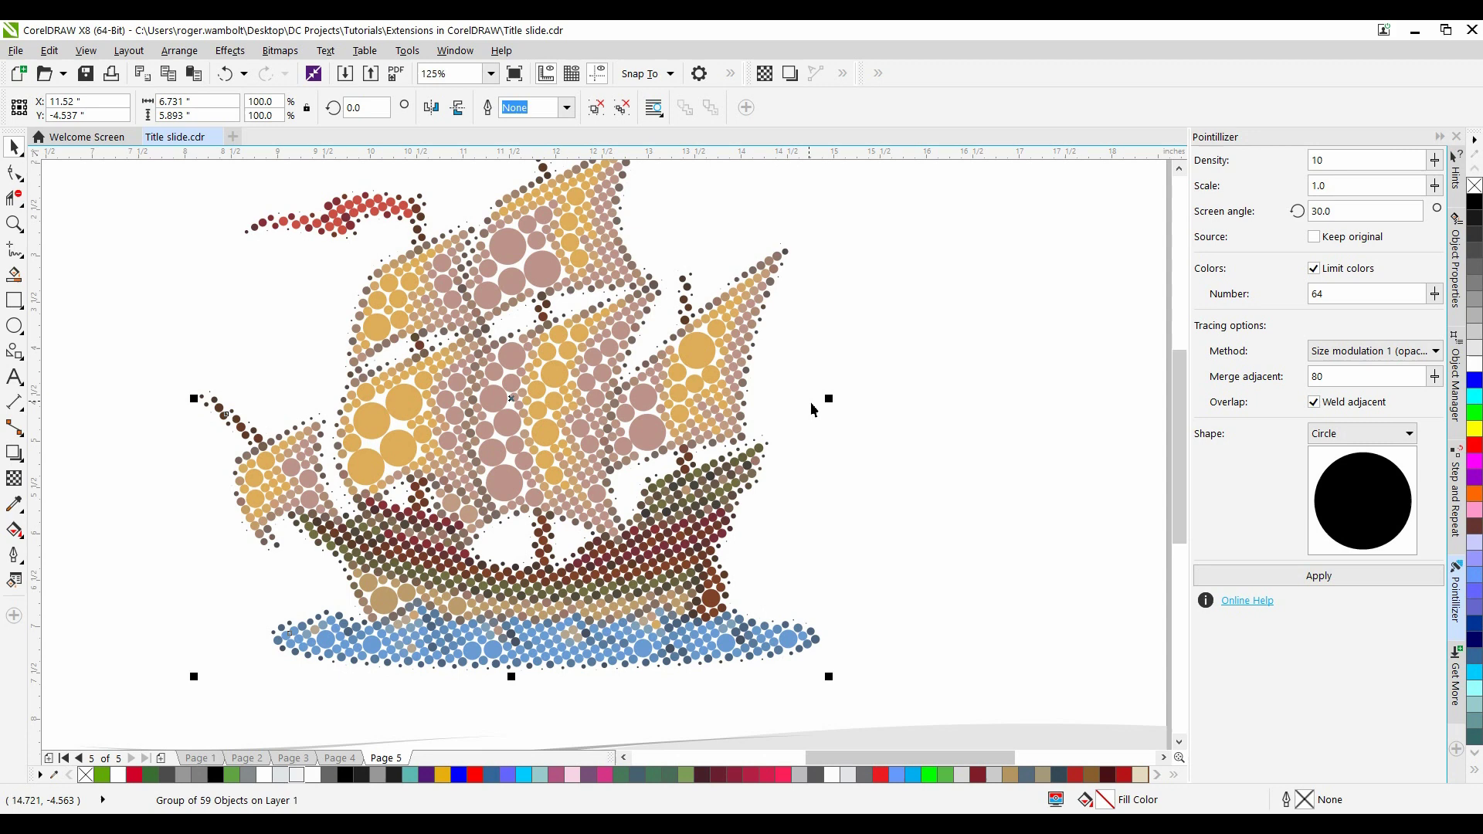